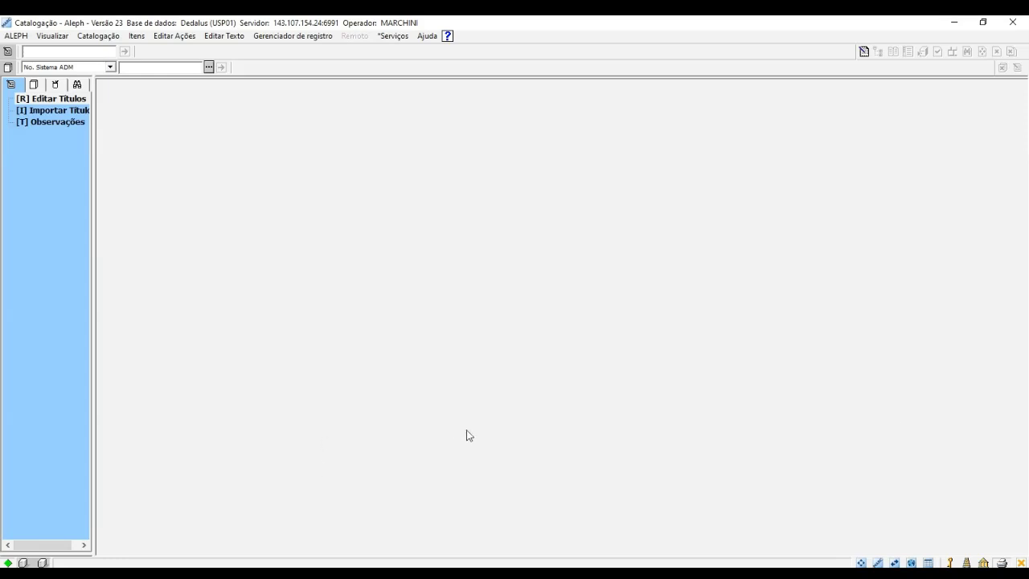
- Open the LIVRO.MRC (USP01) template as a new bibliographic record
click(99, 37)
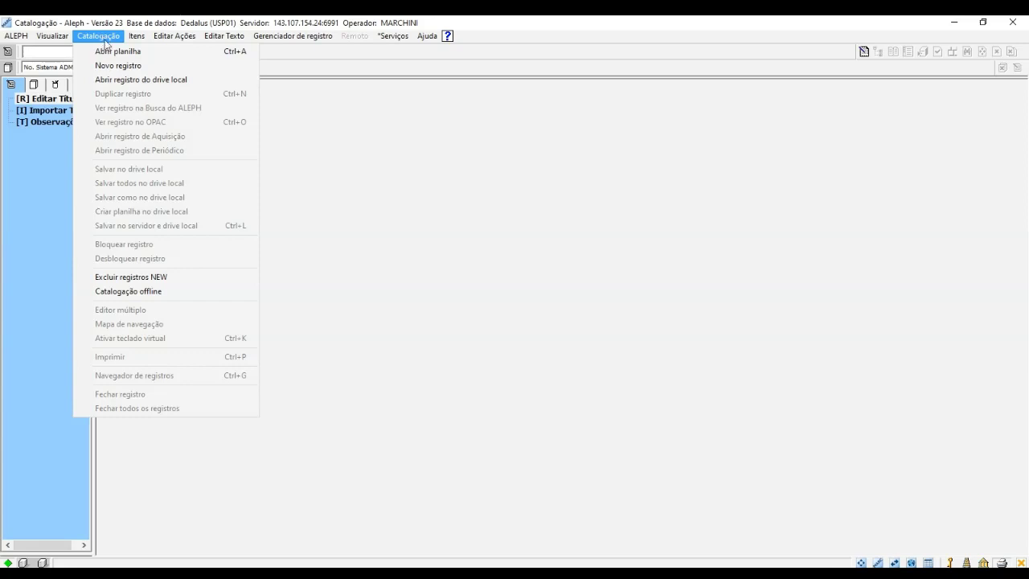
click(110, 52)
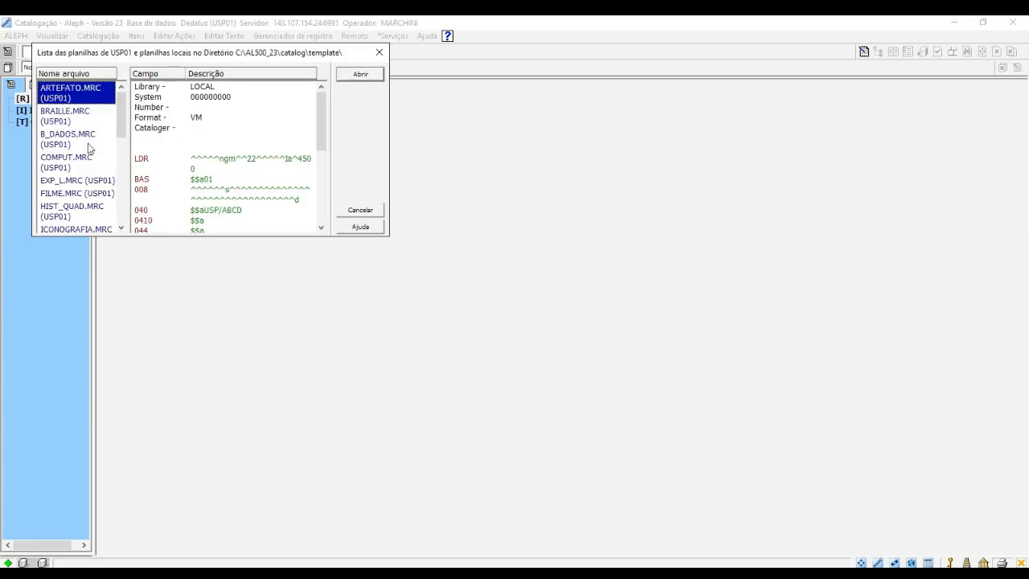
scroll(90, 152, up, 1)
scroll(90, 152, down, 2)
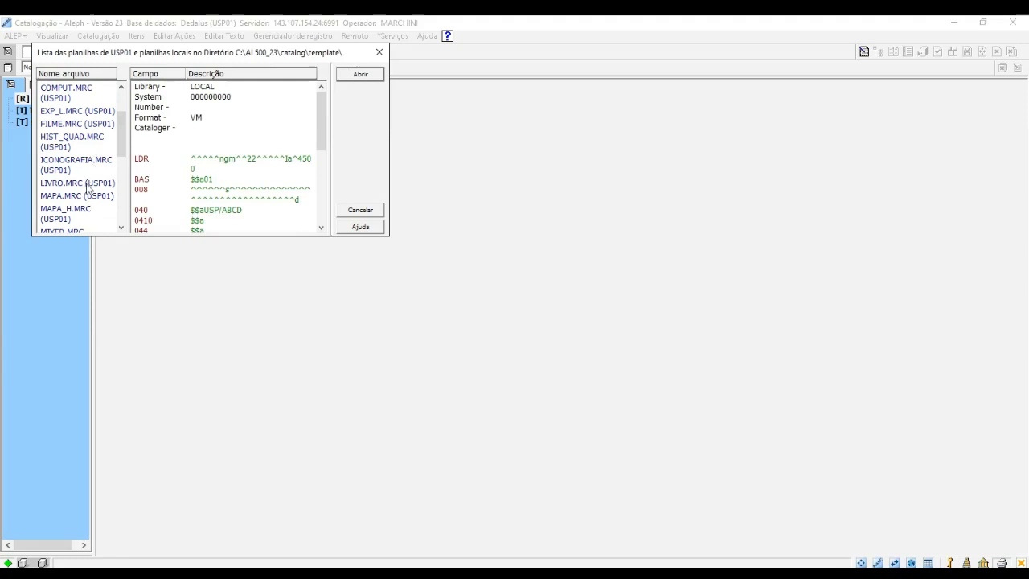
double_click(87, 184)
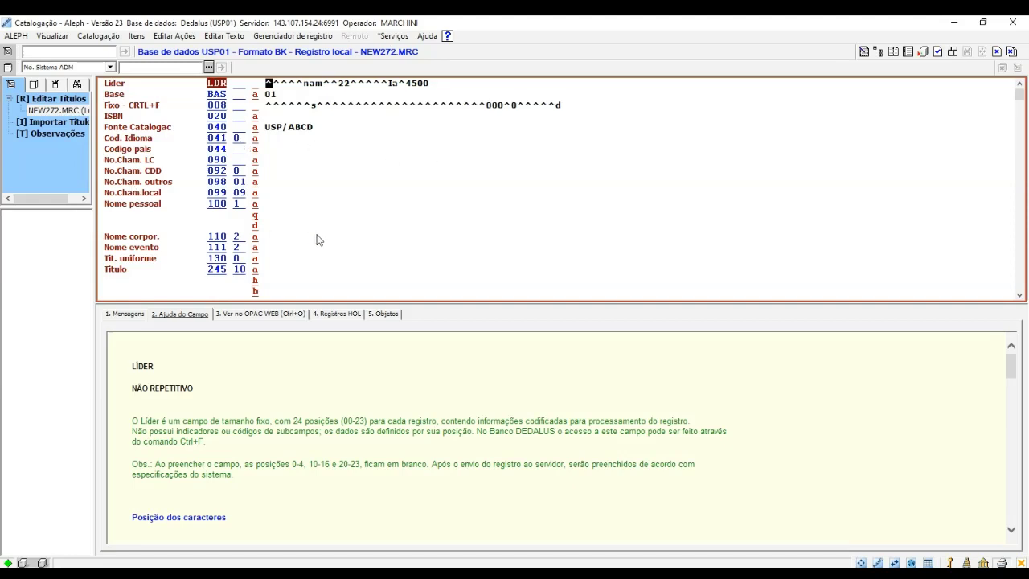
- Open the fixed-data form for field 008 and set Data 1 (07-10) to 2021
click(283, 139)
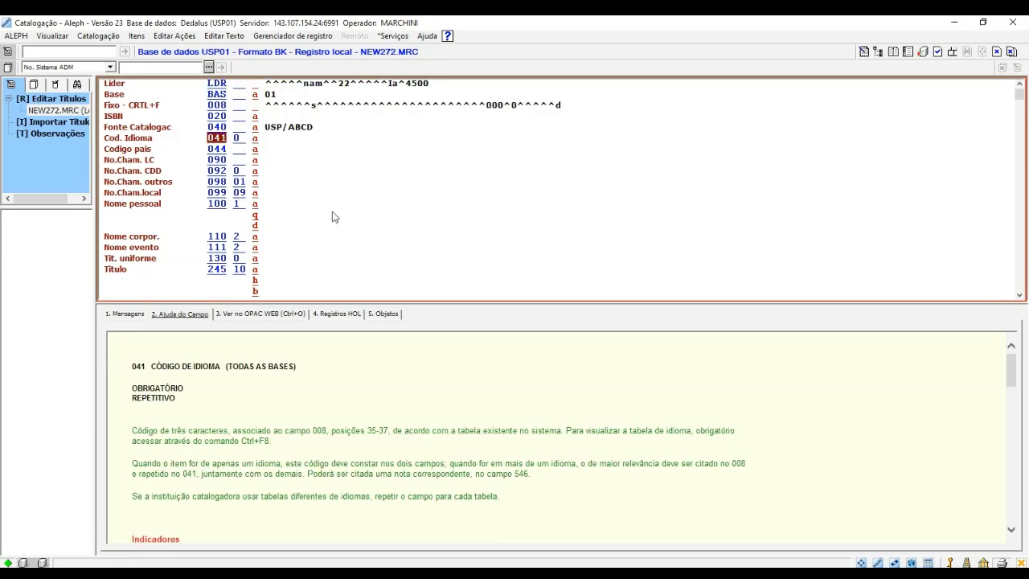
click(278, 181)
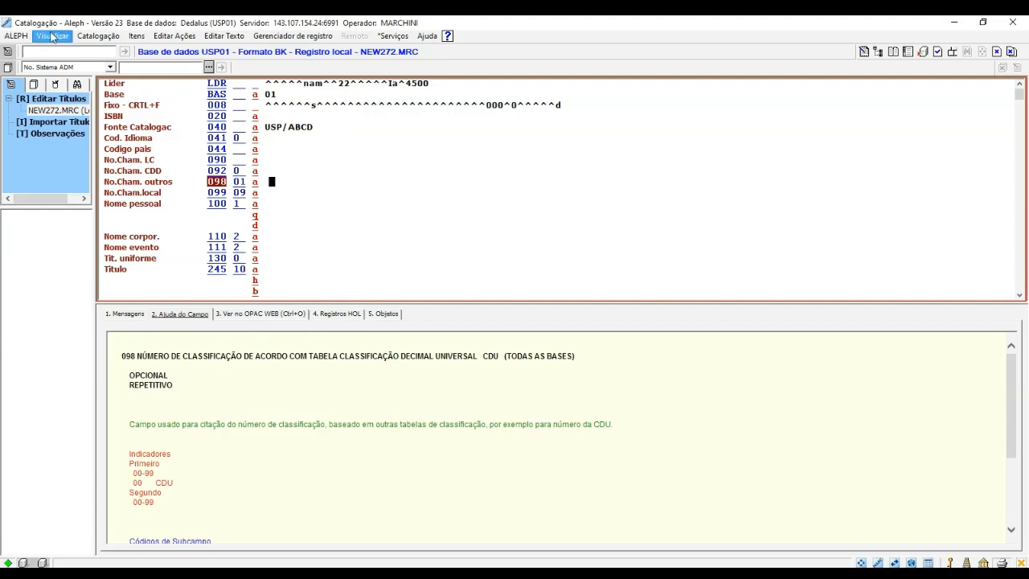
click(345, 106)
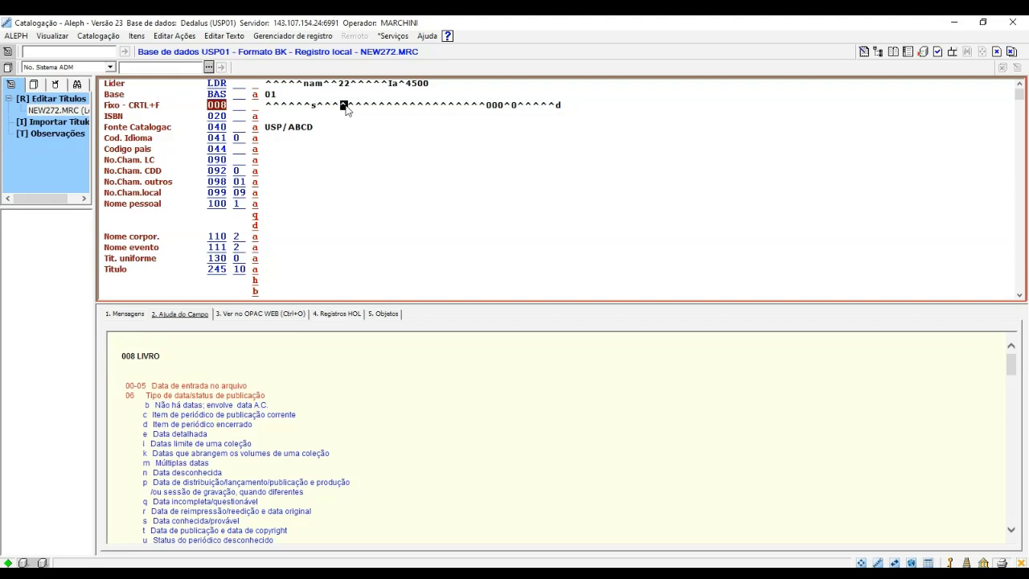
key(ctrl+f)
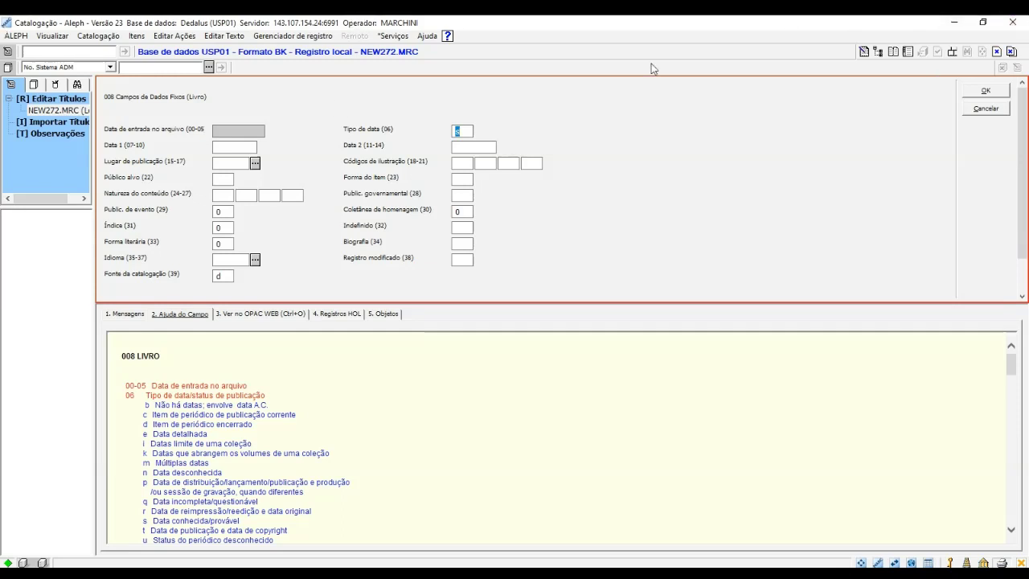
click(232, 148)
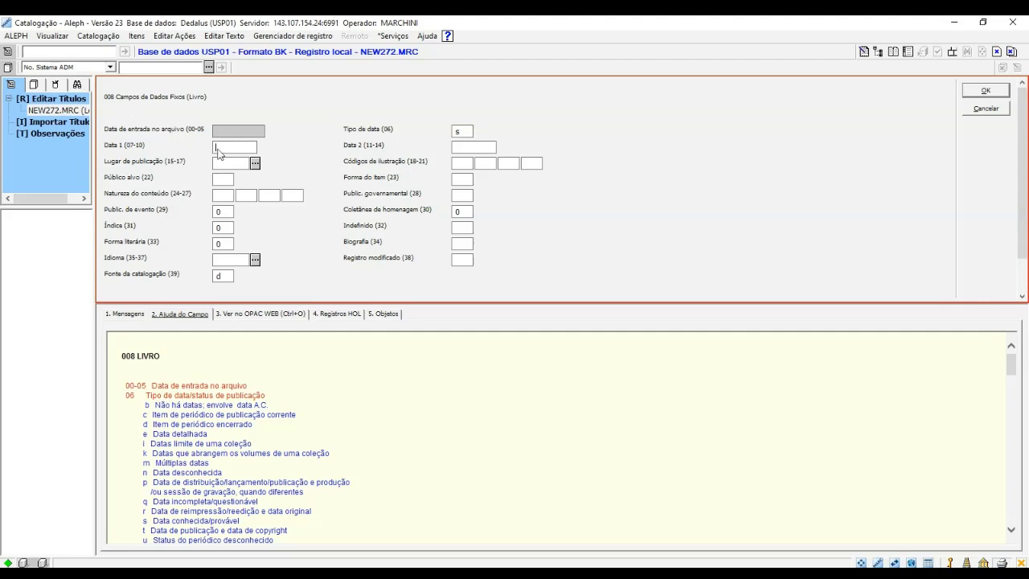
text(2021)
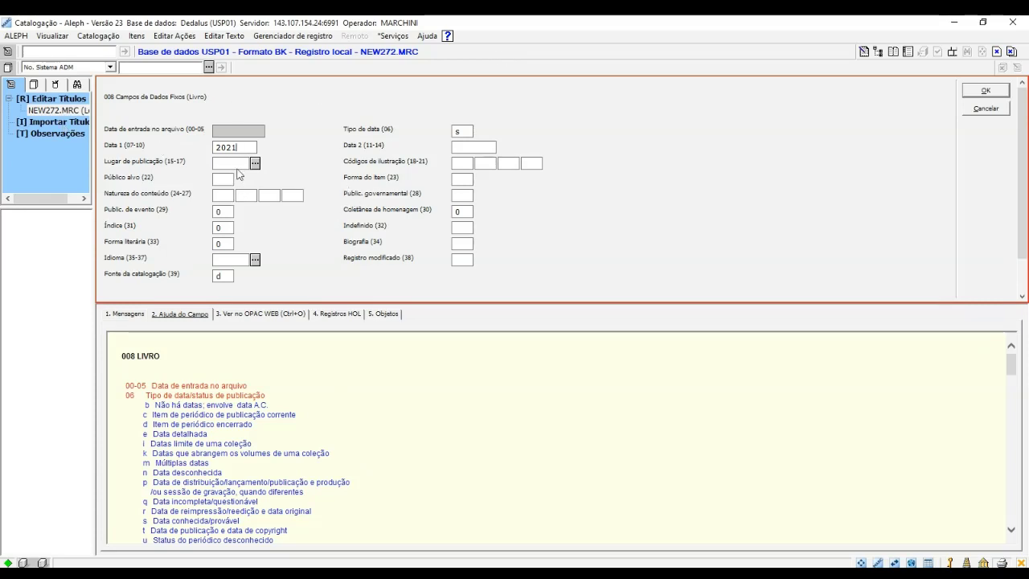
key(Tab)
- Set the place of publication to bl (BRASIL) from the value list, ordering it by description and finding "brasil"
click(256, 167)
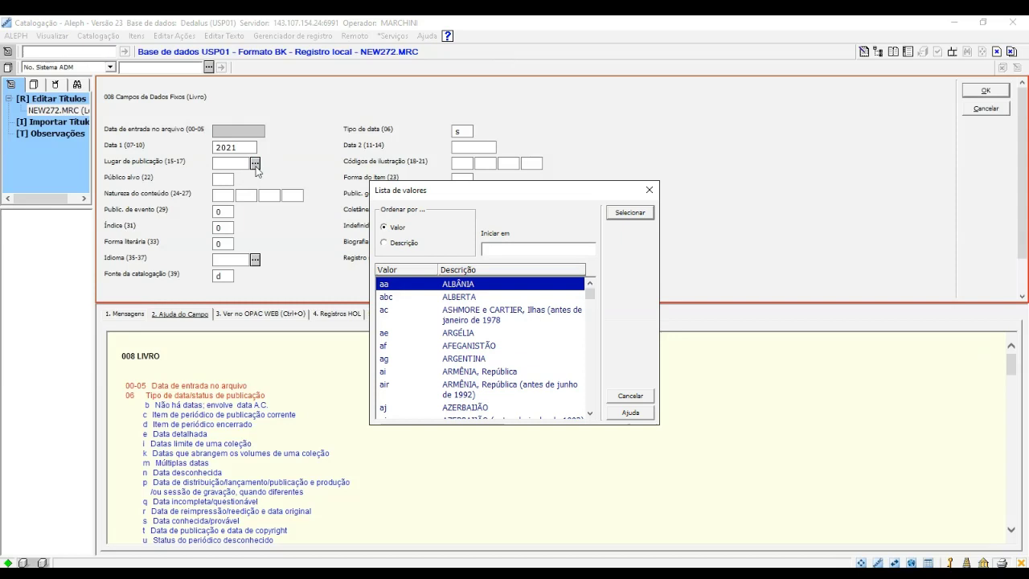
click(397, 242)
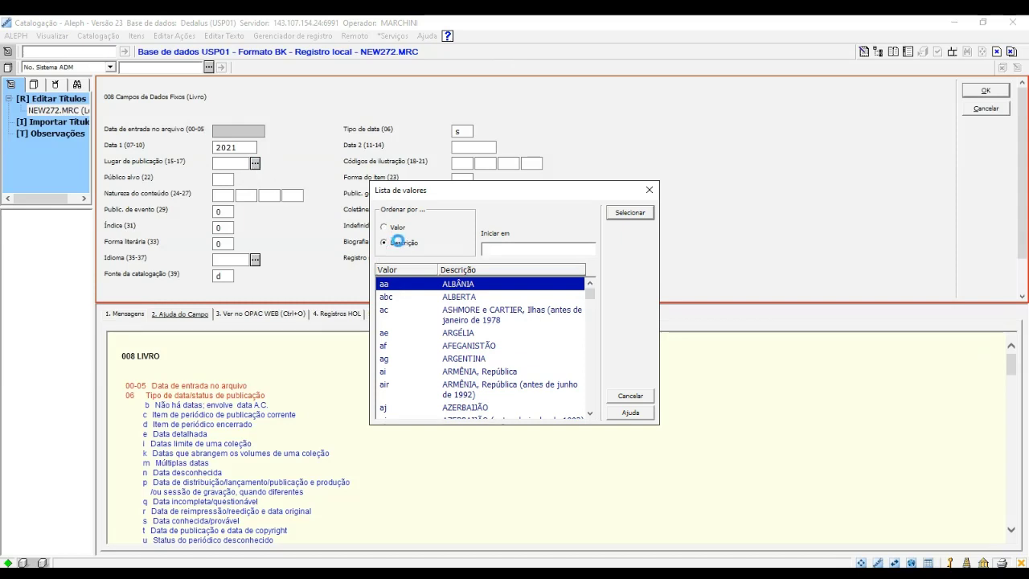
click(518, 250)
text(bras)
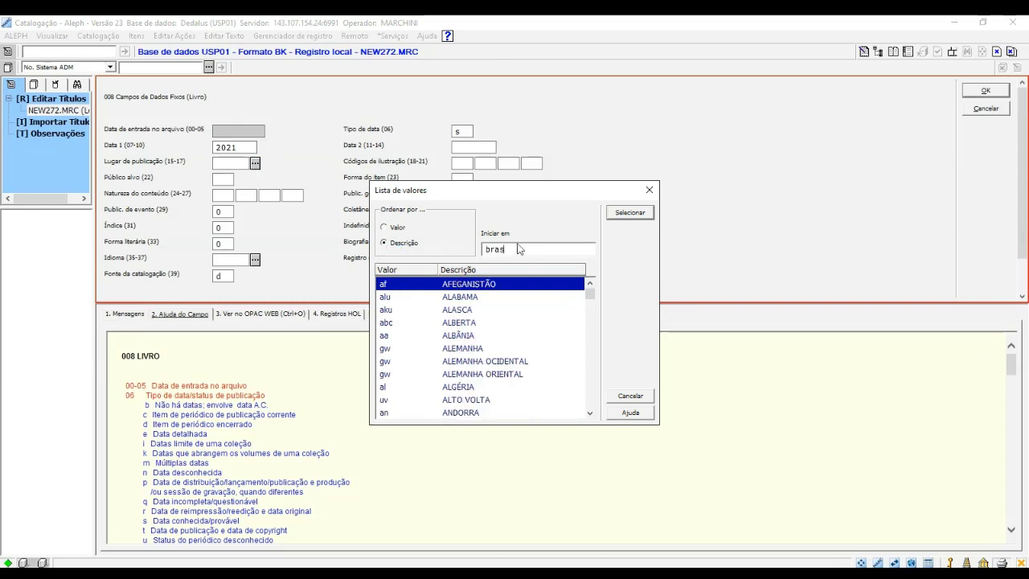
text(il)
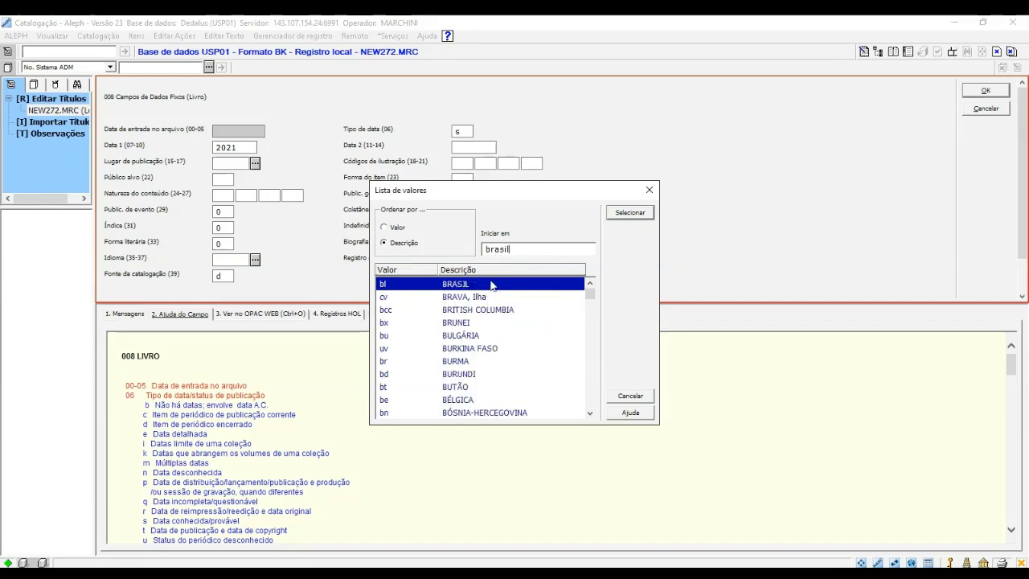
click(493, 286)
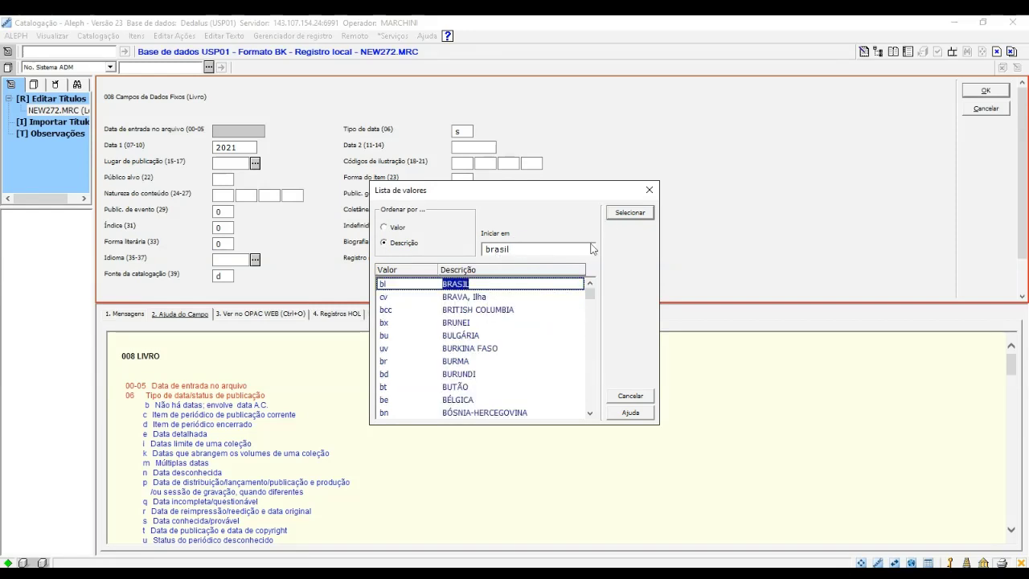
click(631, 213)
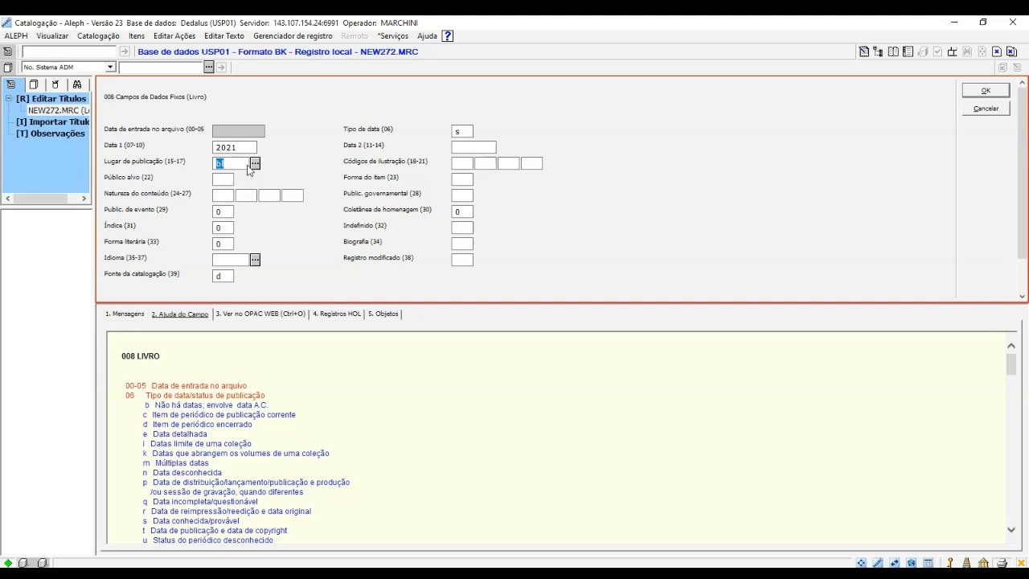
click(248, 164)
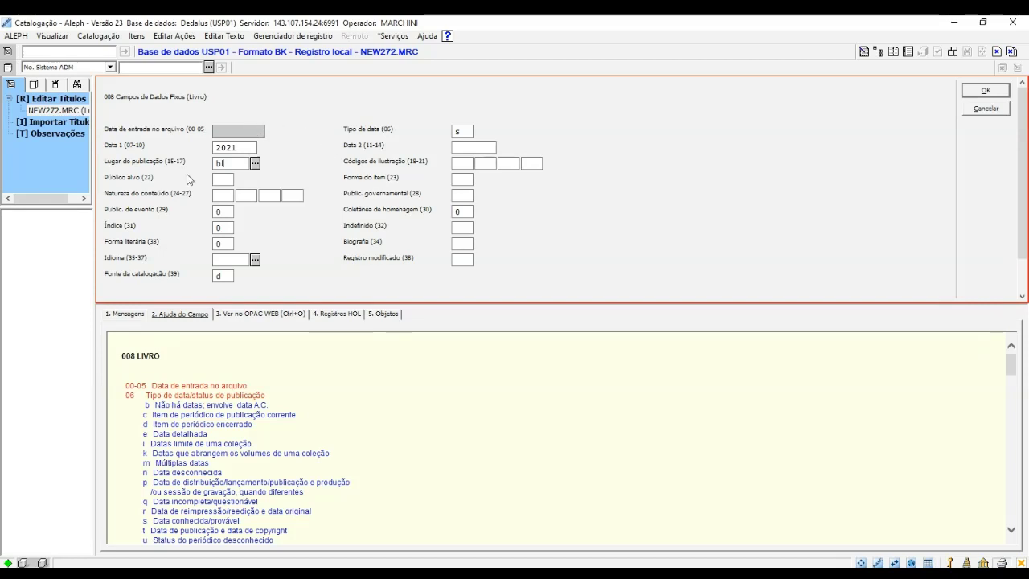
- Examine the field 008 help for the available codes, down to those for literary form (33)
click(232, 180)
click(225, 250)
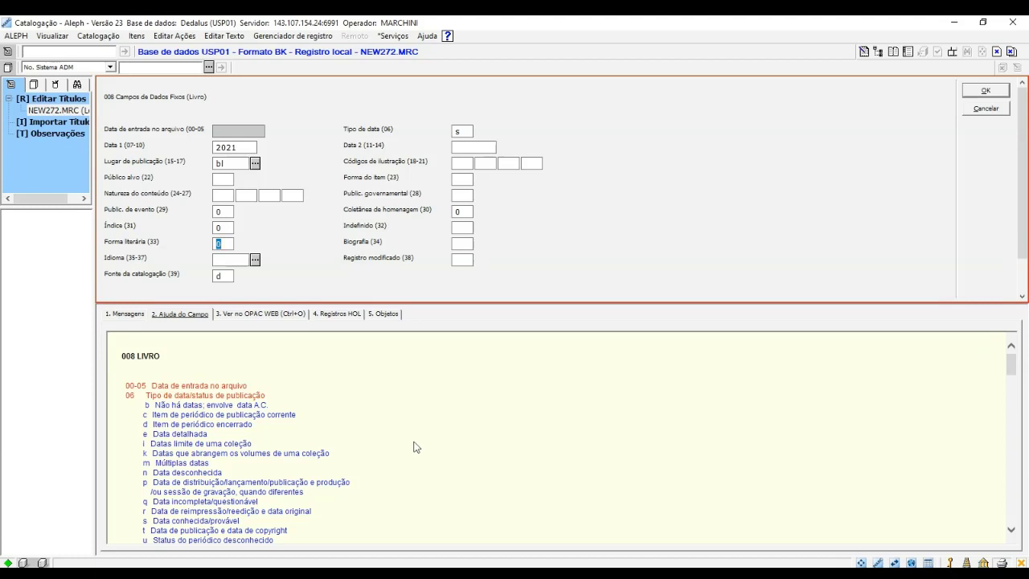
scroll(386, 448, down, 2)
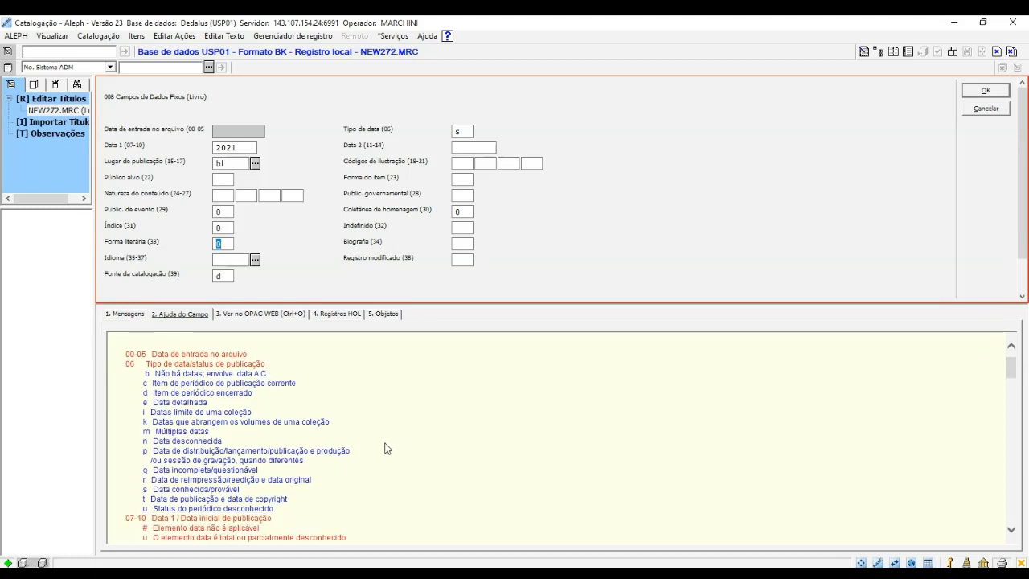
scroll(385, 448, down, 1)
scroll(392, 443, up, 3)
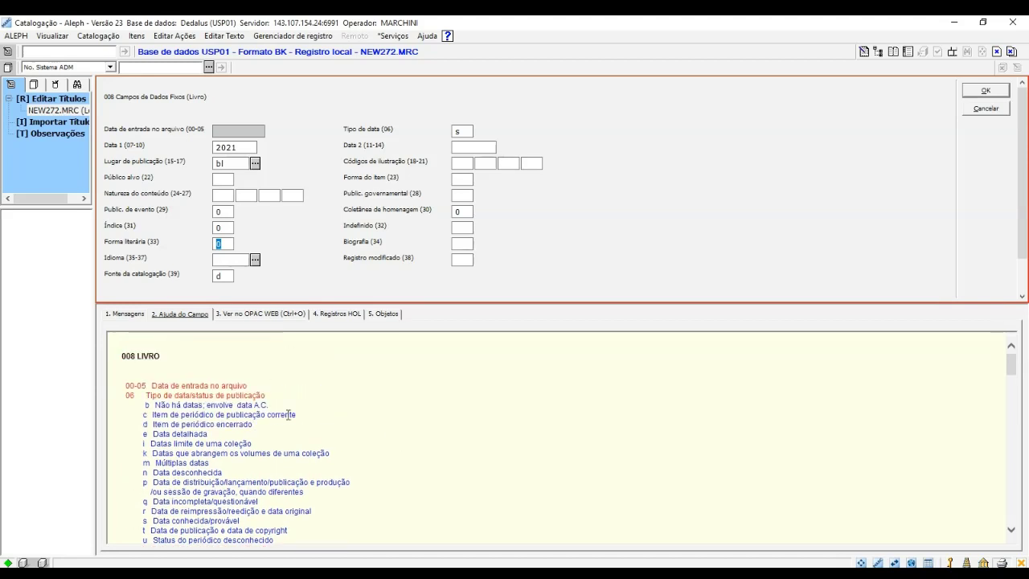
scroll(281, 414, down, 1)
scroll(288, 414, down, 10)
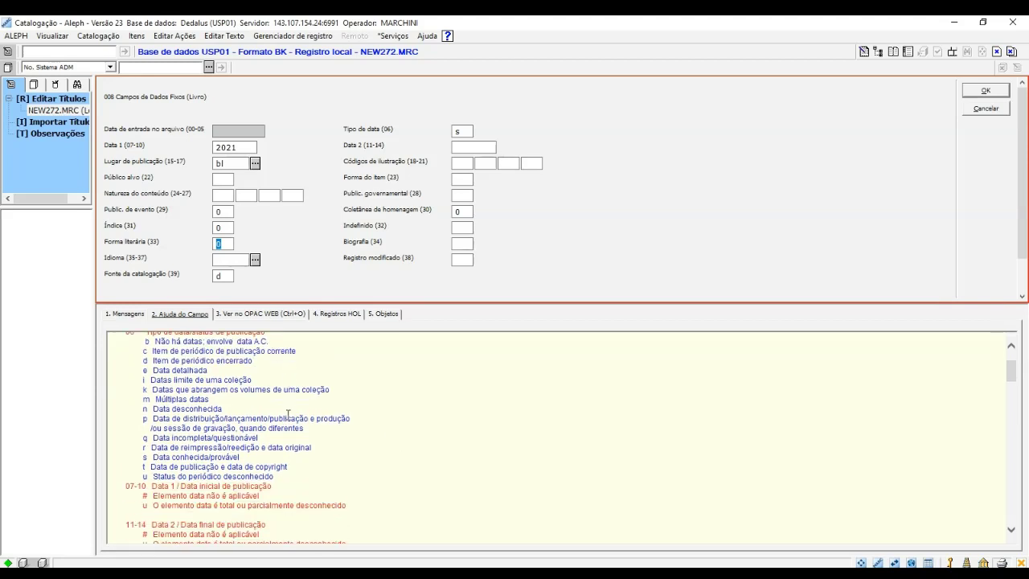
scroll(289, 422, down, 12)
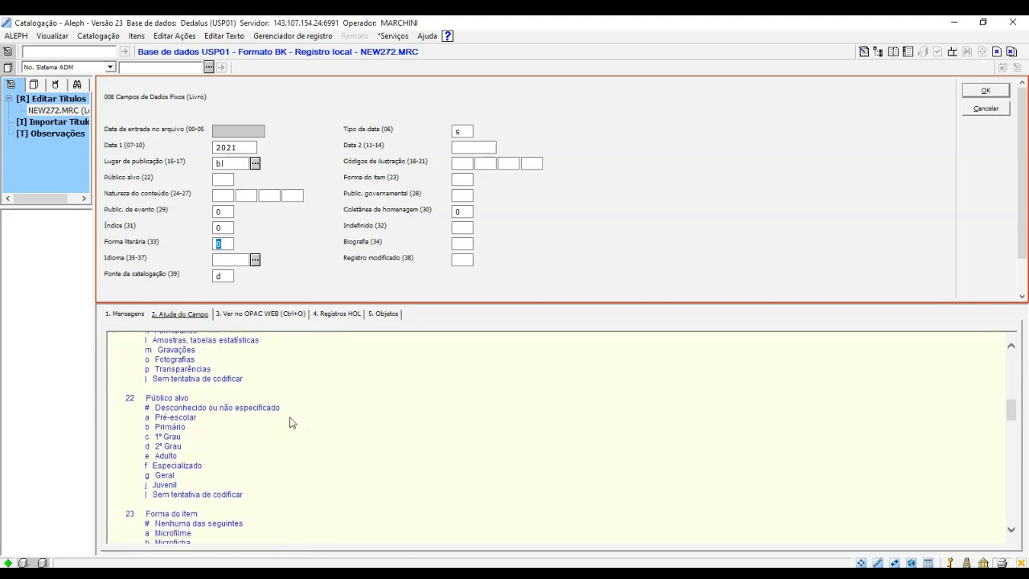
scroll(291, 422, down, 12)
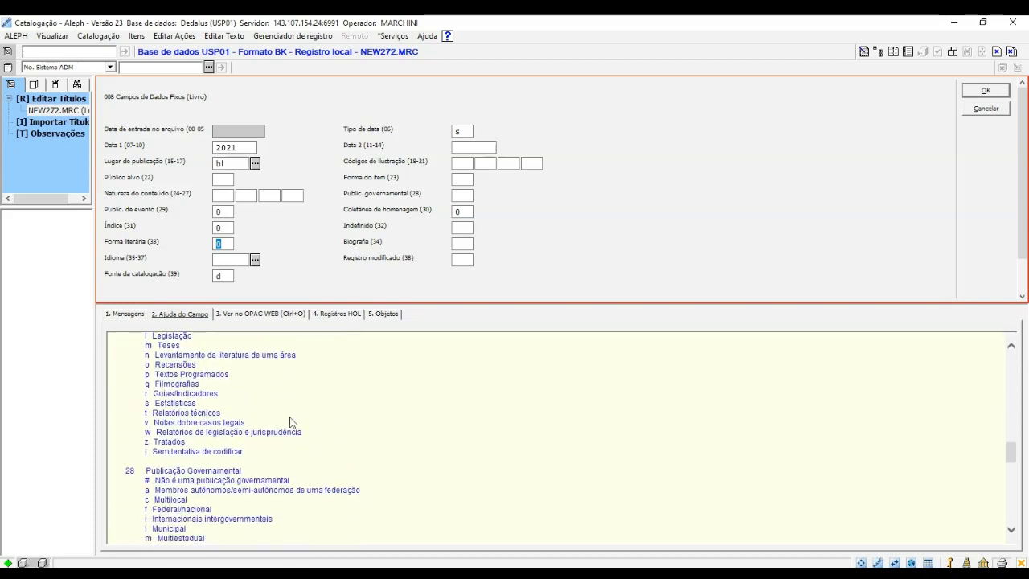
scroll(294, 422, down, 8)
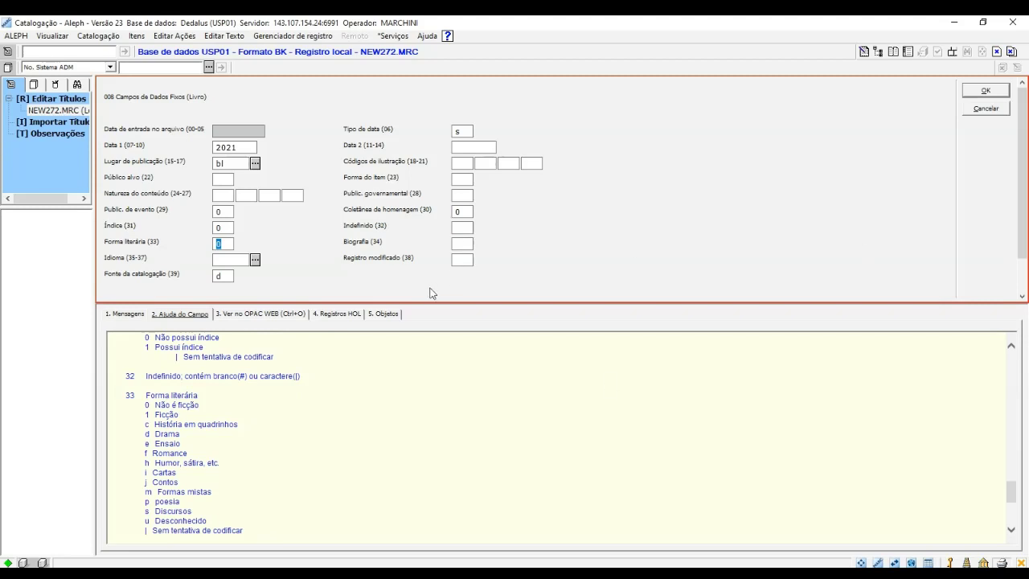
- Set the language to por and the first illustration code to a, and accept the 008 fixed-data form
click(237, 261)
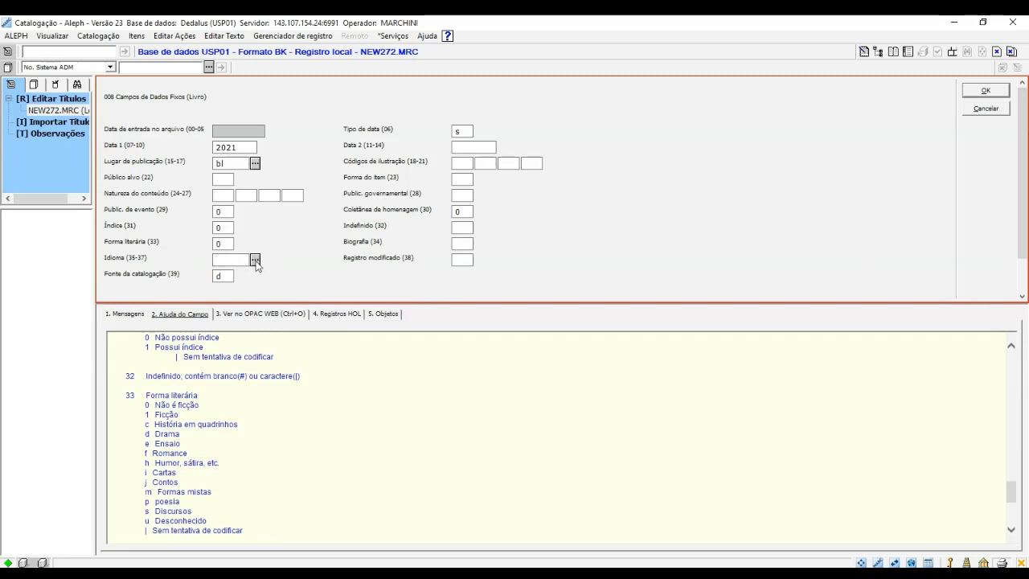
text(por)
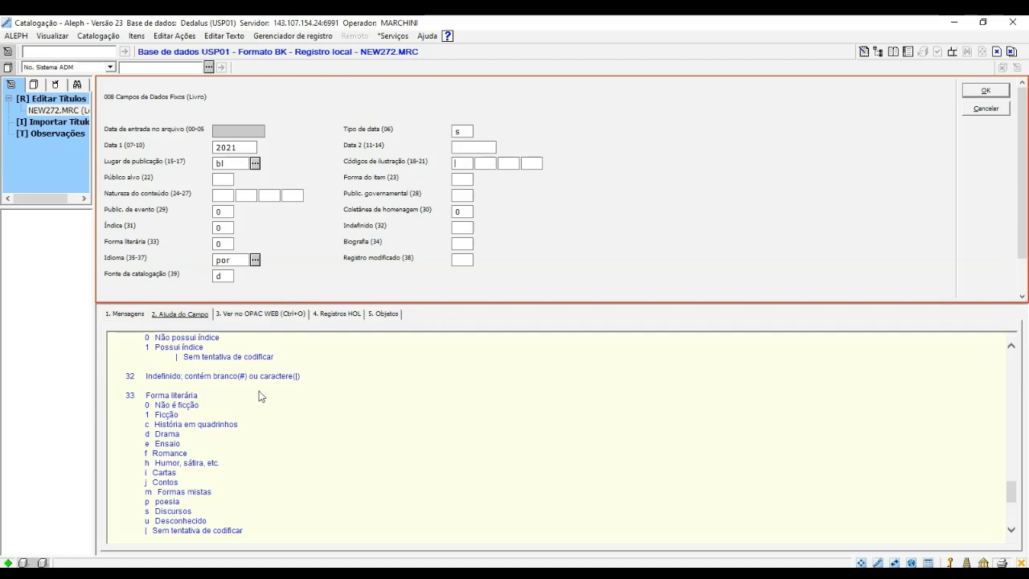
scroll(273, 394, up, 2)
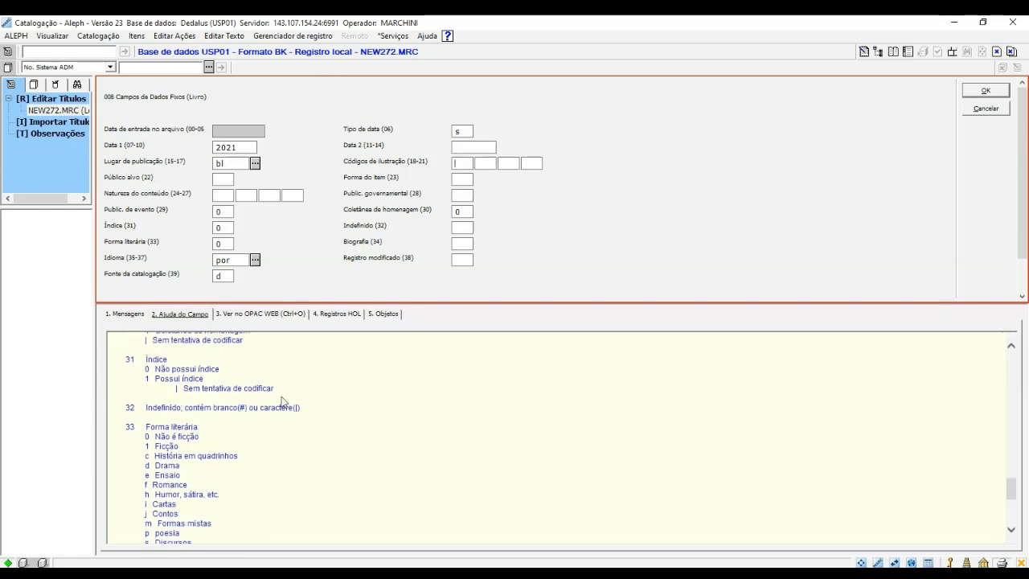
scroll(292, 399, up, 2)
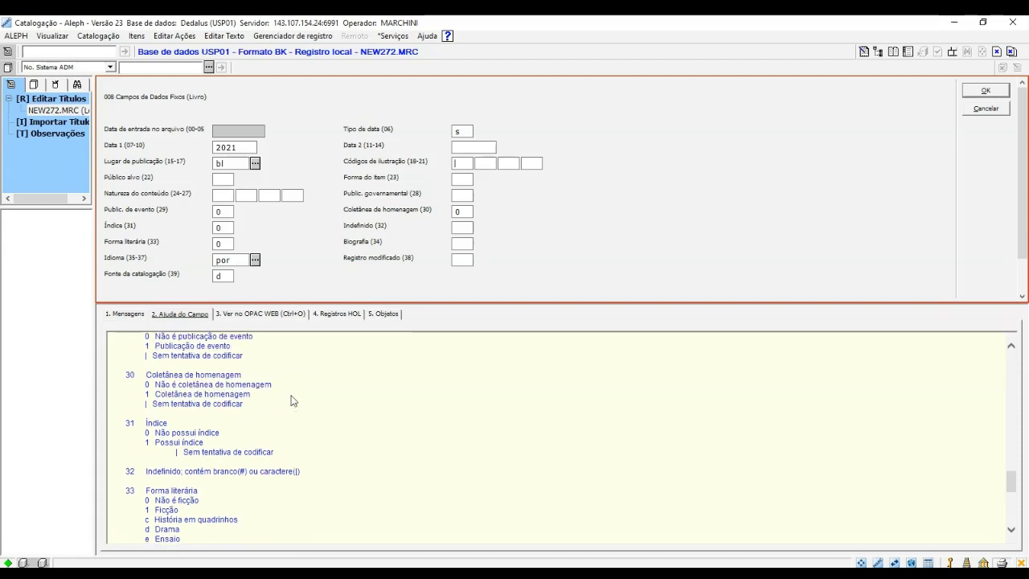
scroll(292, 400, up, 6)
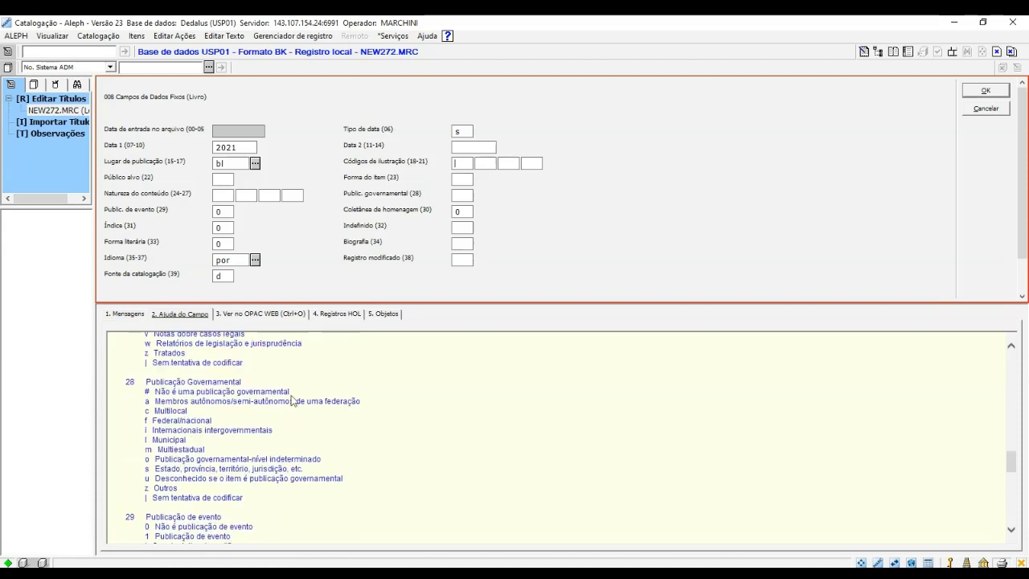
scroll(292, 400, up, 10)
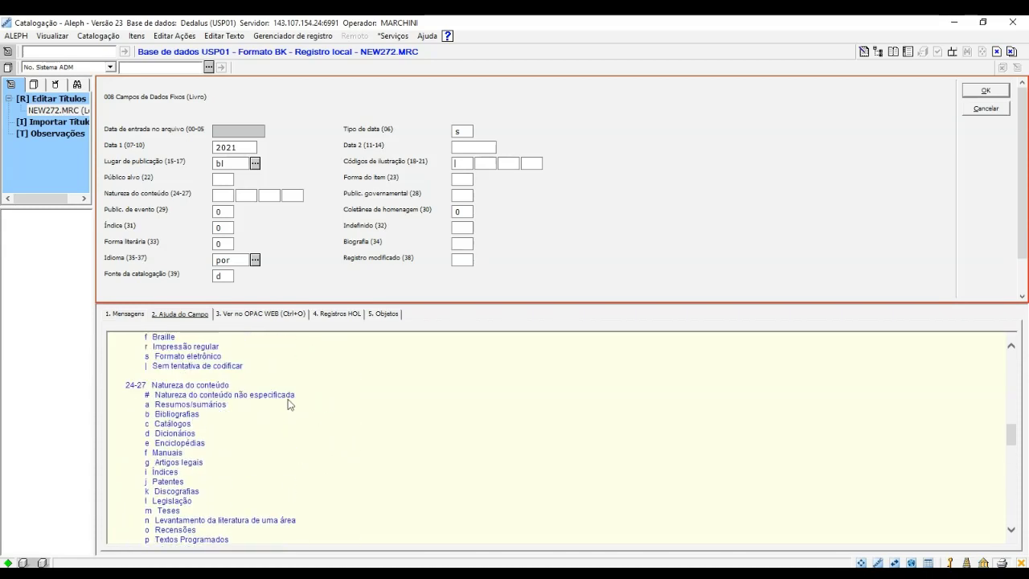
scroll(290, 405, up, 4)
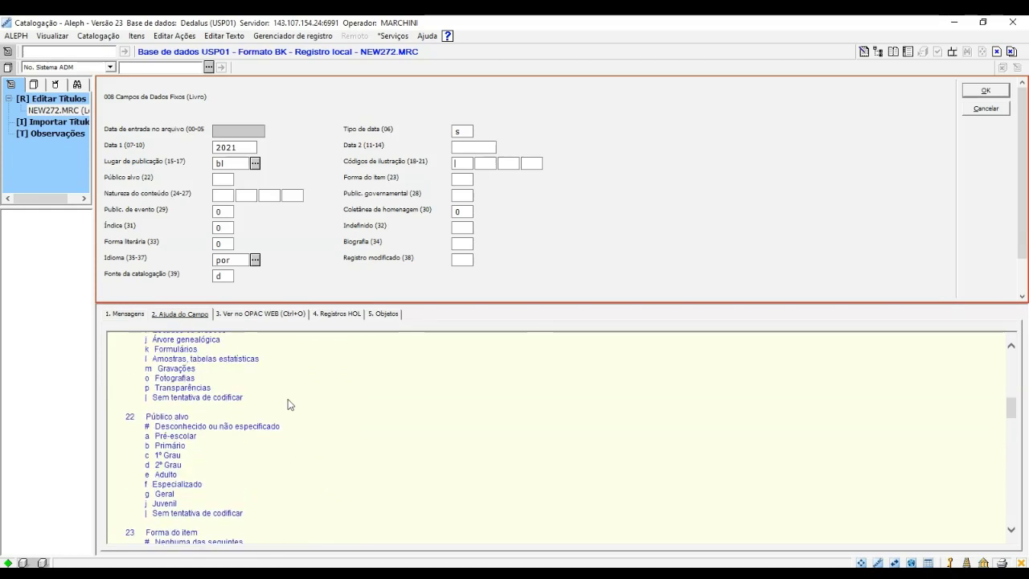
scroll(291, 404, up, 6)
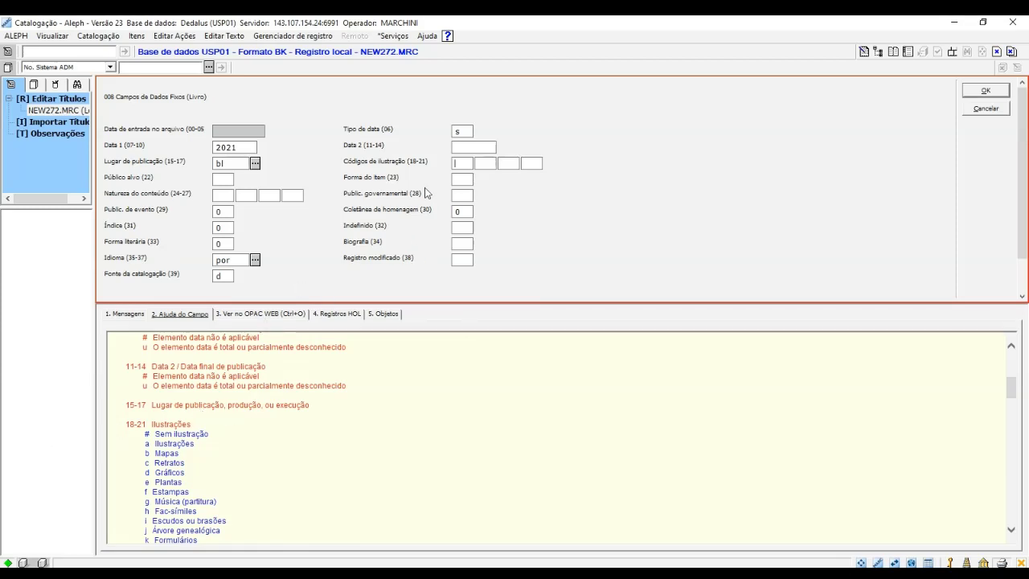
text(a)
click(995, 91)
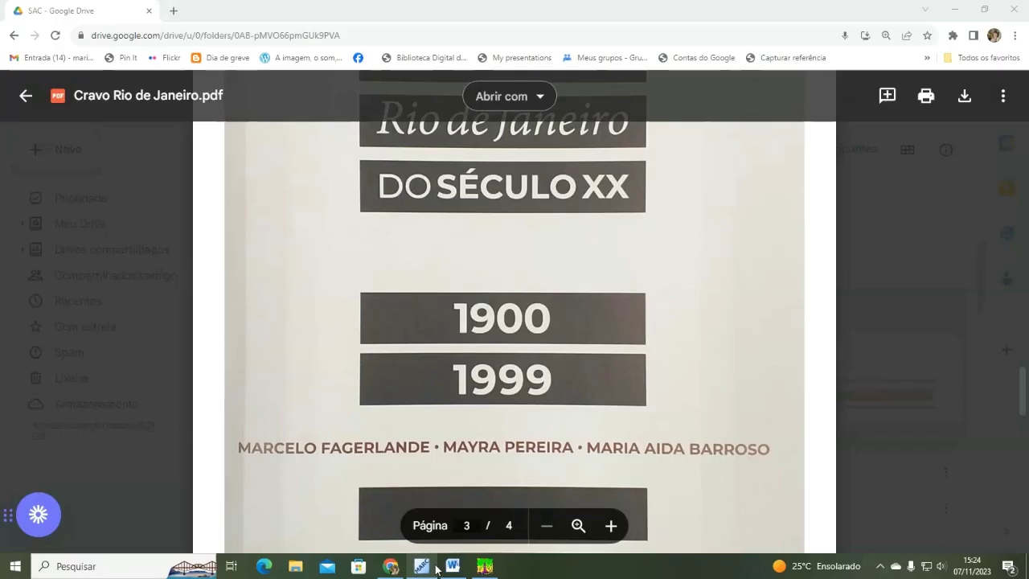
- Switch to Aleph and look through the completed book record from the leader down to field 945
click(421, 566)
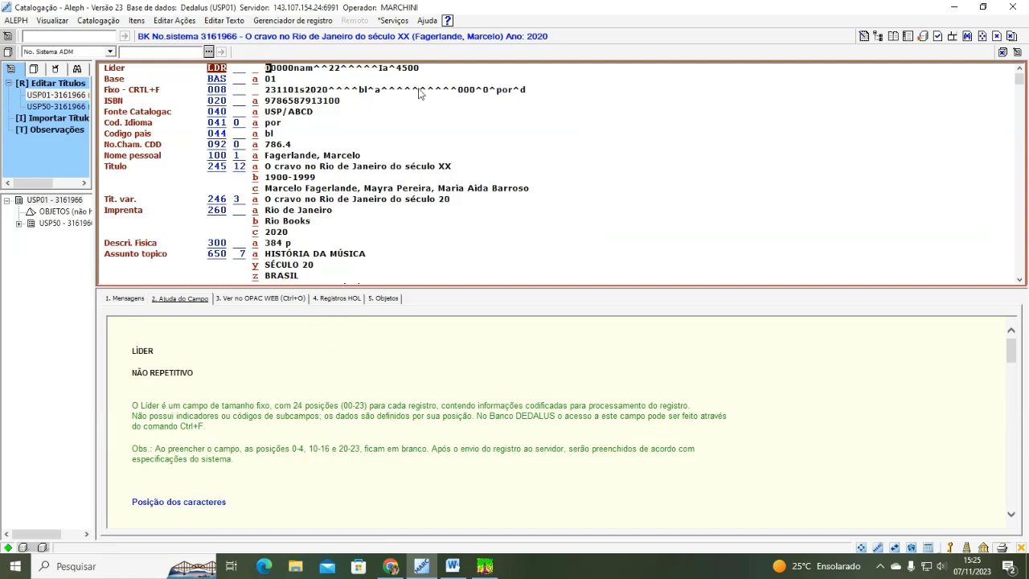
scroll(265, 97, down, 3)
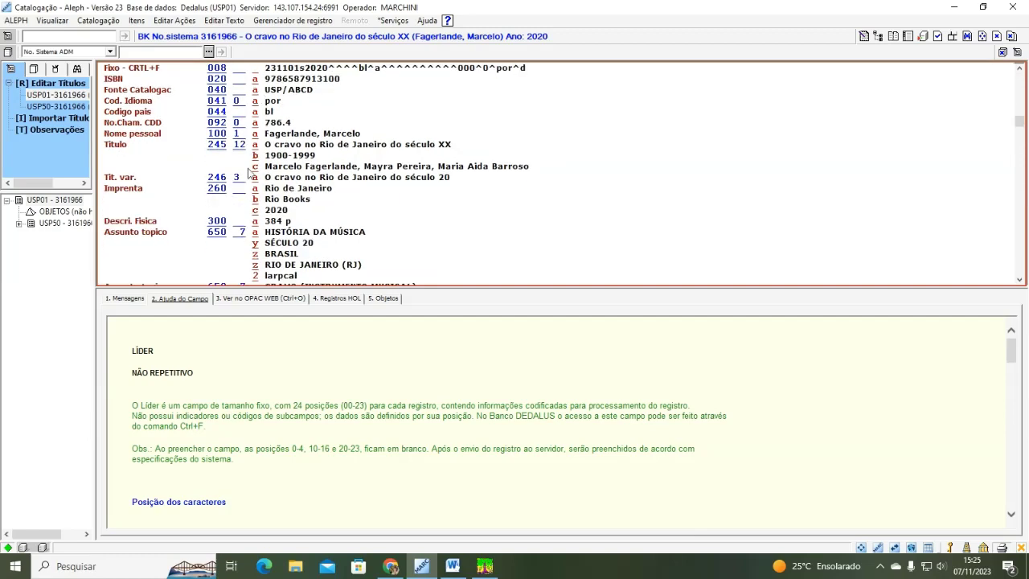
scroll(251, 168, down, 6)
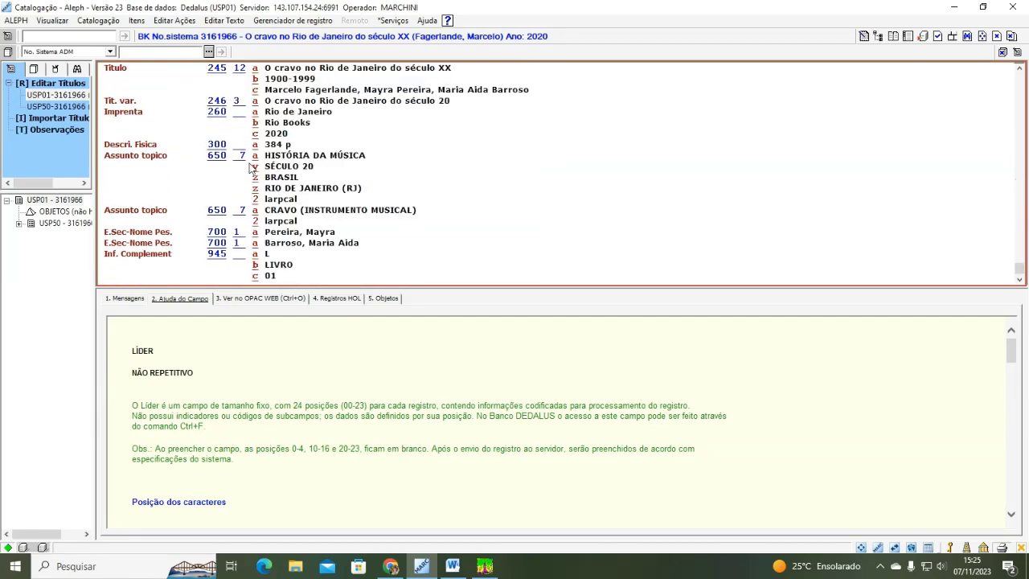
scroll(252, 168, up, 9)
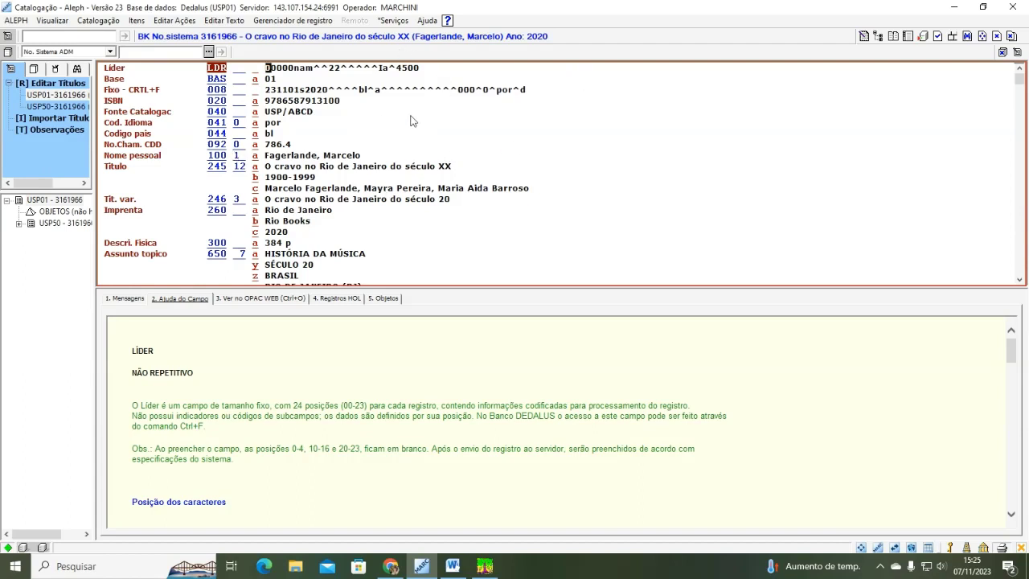
- Clear the language code in field 041 and re-enter it as por (Português) from the list of values
click(295, 124)
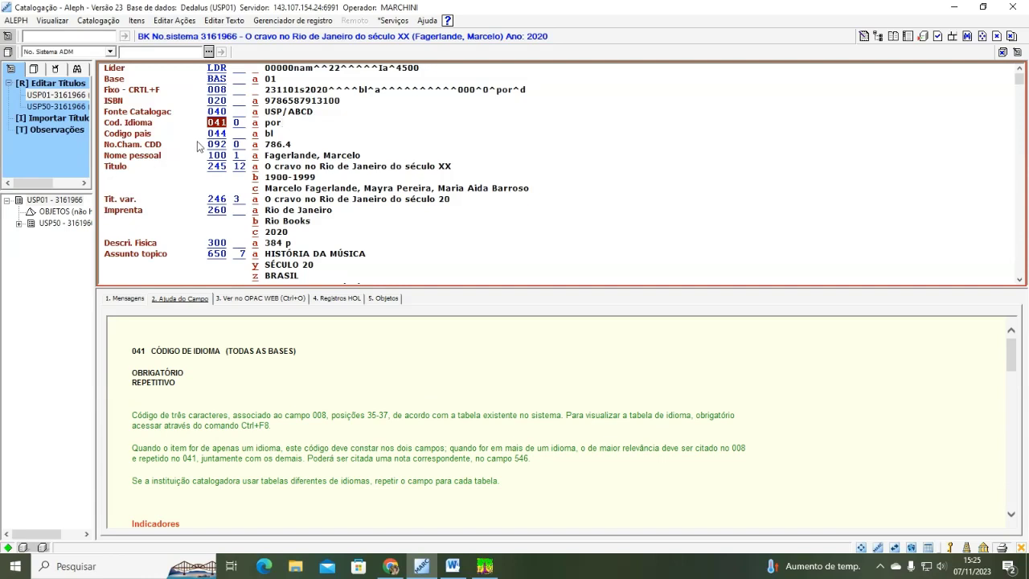
click(217, 135)
click(287, 125)
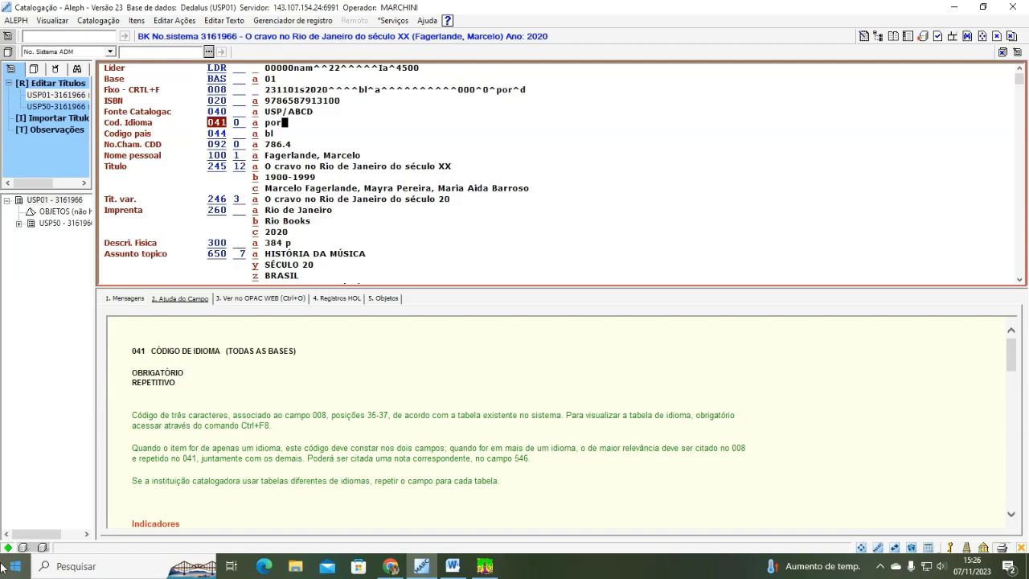
key(BackSpace)
key(BackSpace)
key(BackSpace)
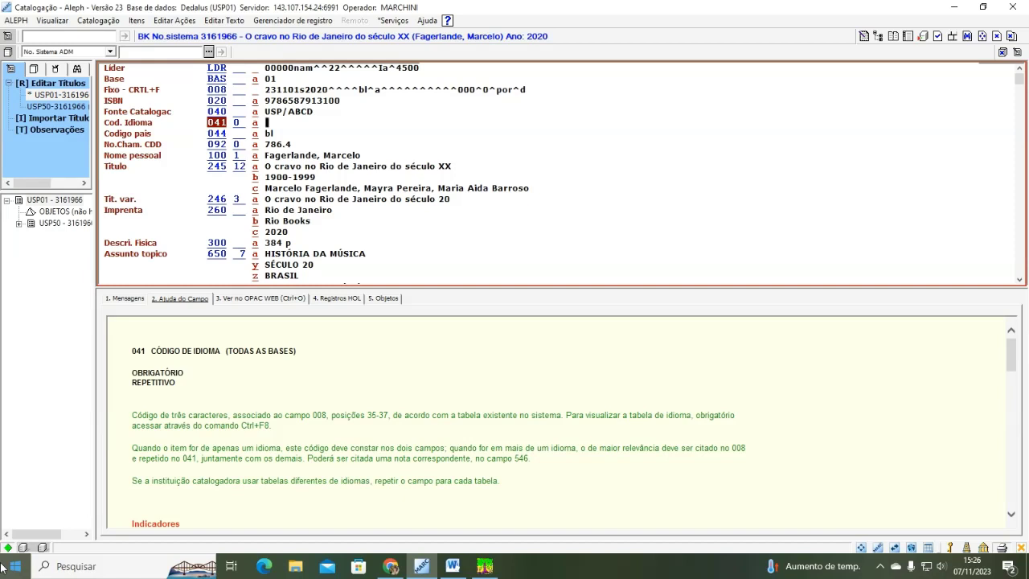
key(ctrl+F8)
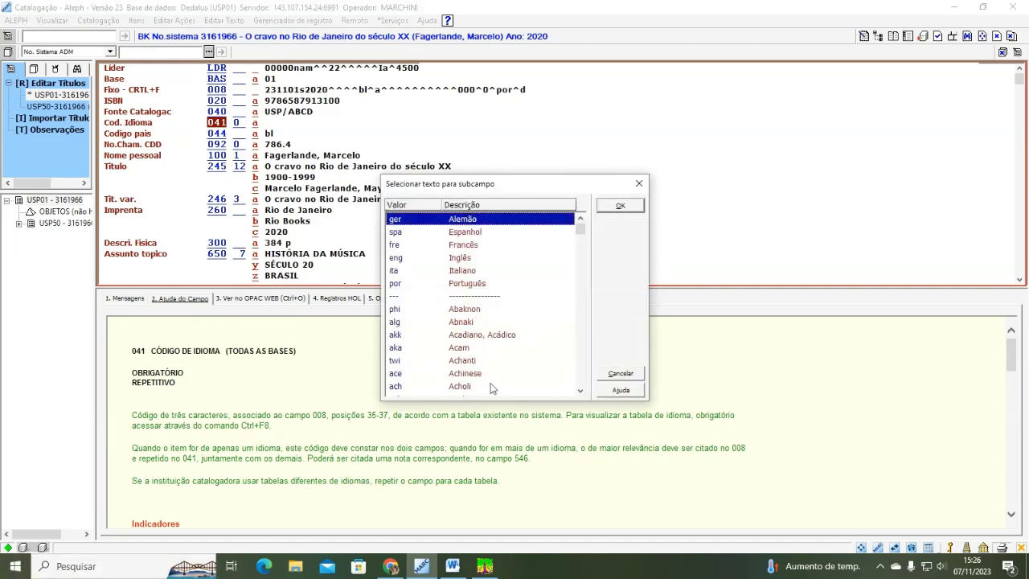
click(471, 286)
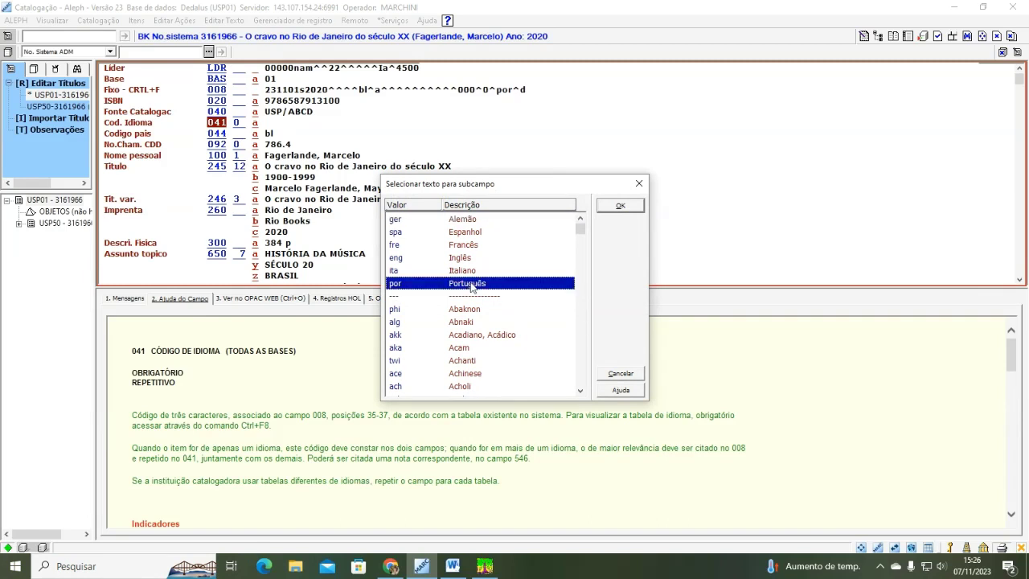
click(622, 207)
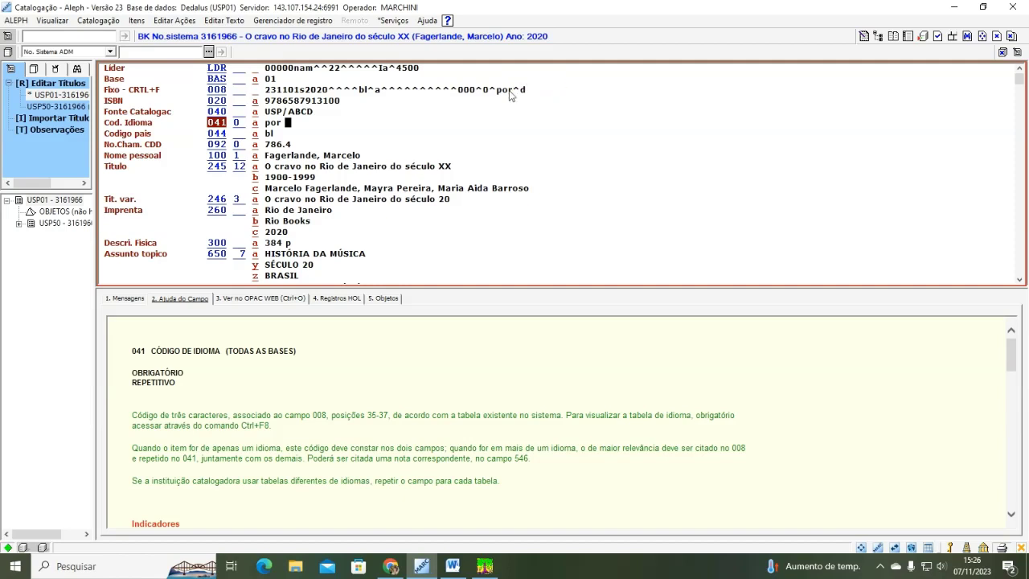
- Examine the help for fields 044, 092 and 100, including the personal name indicators and subfield codes
click(280, 134)
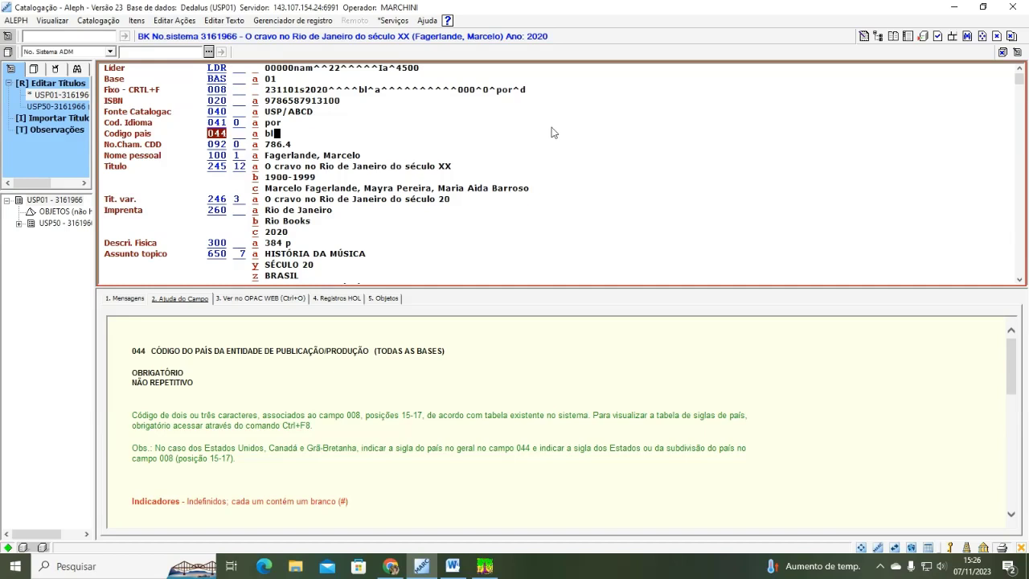
click(294, 145)
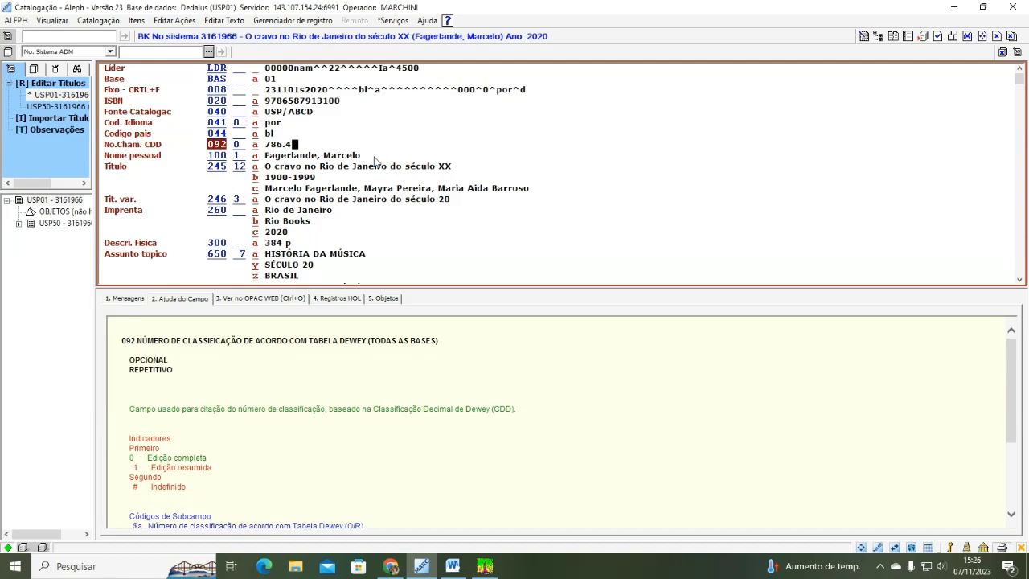
click(374, 157)
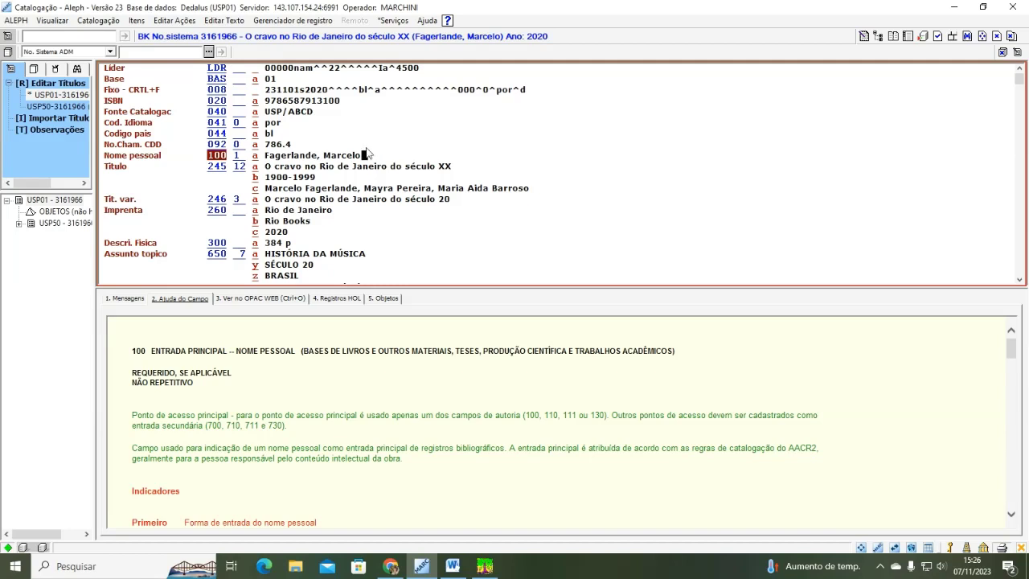
click(313, 158)
scroll(275, 390, down, 3)
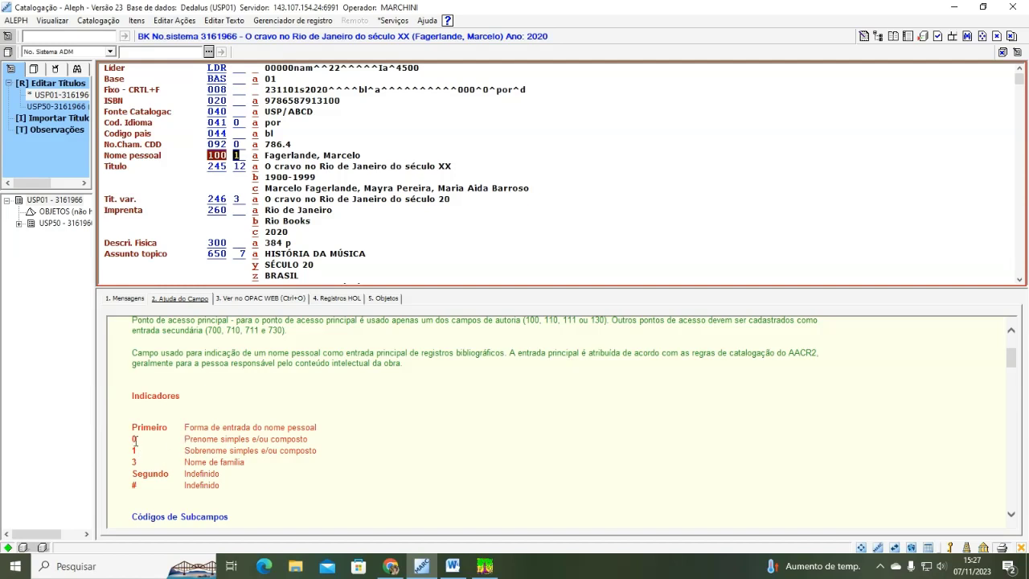
click(356, 425)
scroll(266, 278, down, 1)
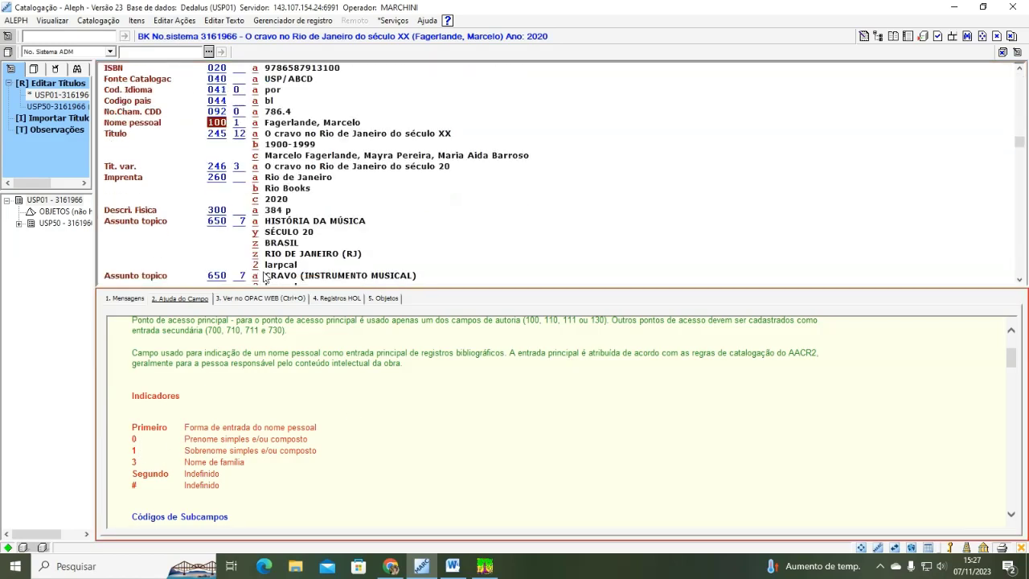
scroll(394, 211, up, 1)
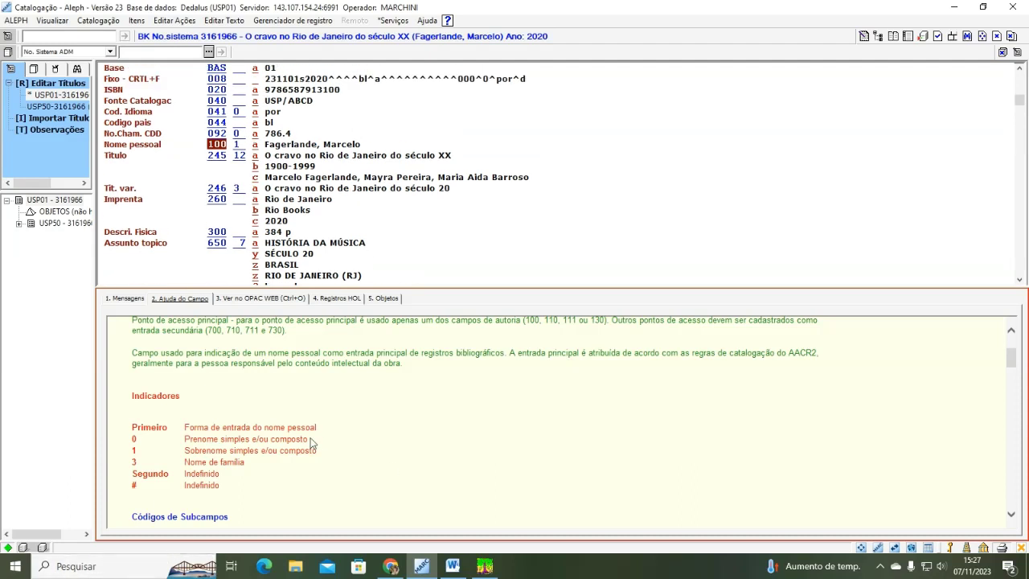
scroll(213, 398, down, 1)
scroll(213, 398, down, 2)
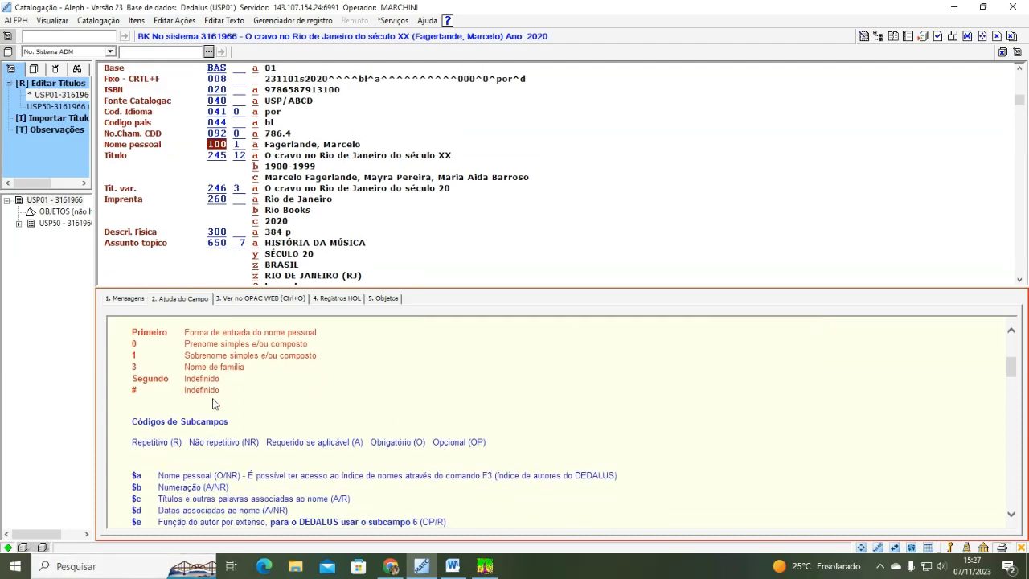
scroll(204, 406, down, 2)
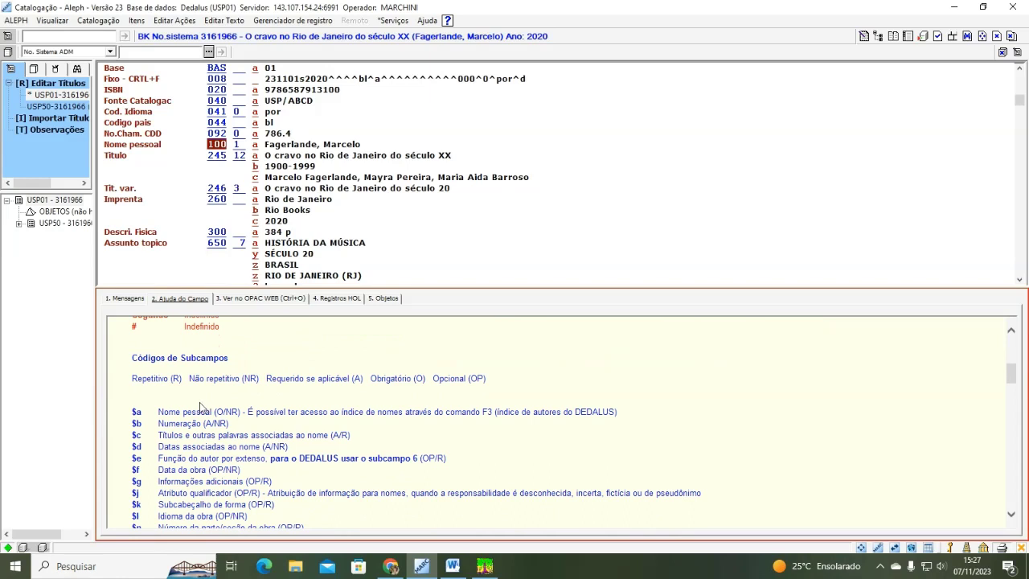
scroll(201, 404, up, 4)
scroll(200, 403, up, 2)
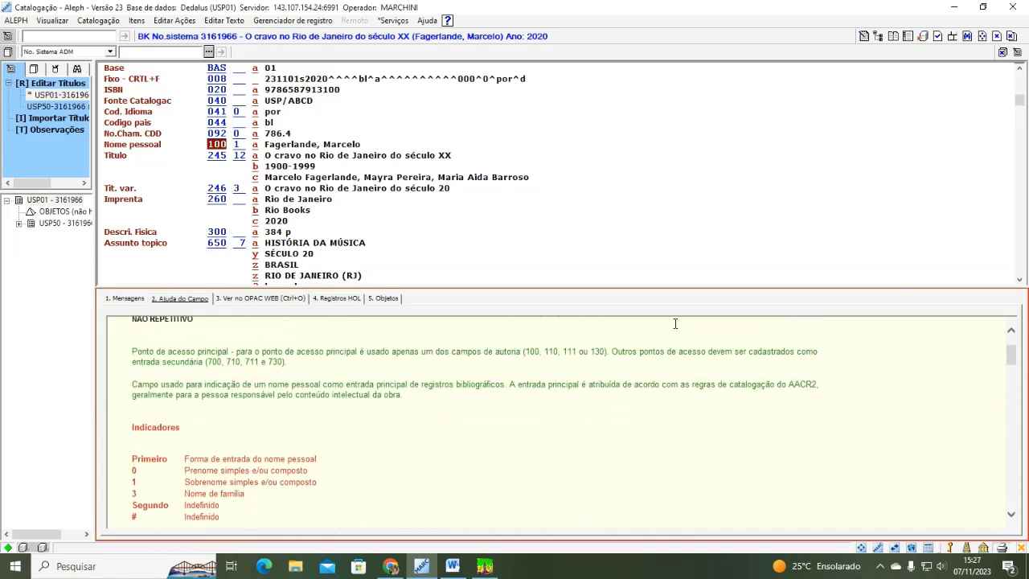
- Check the main author against the headings index from field 100, close it without choosing, and inspect the indicators of title field 245
click(373, 148)
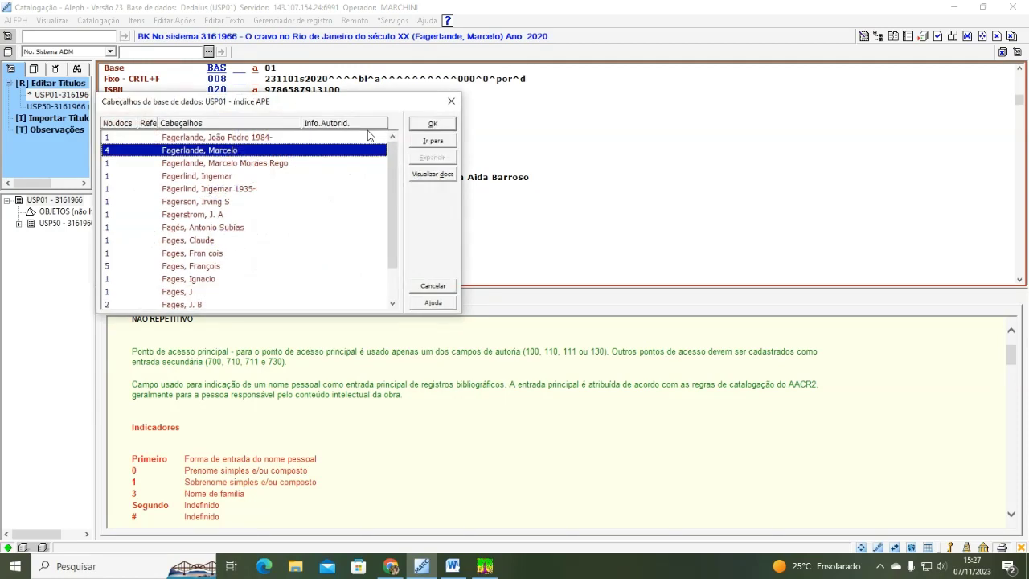
click(433, 286)
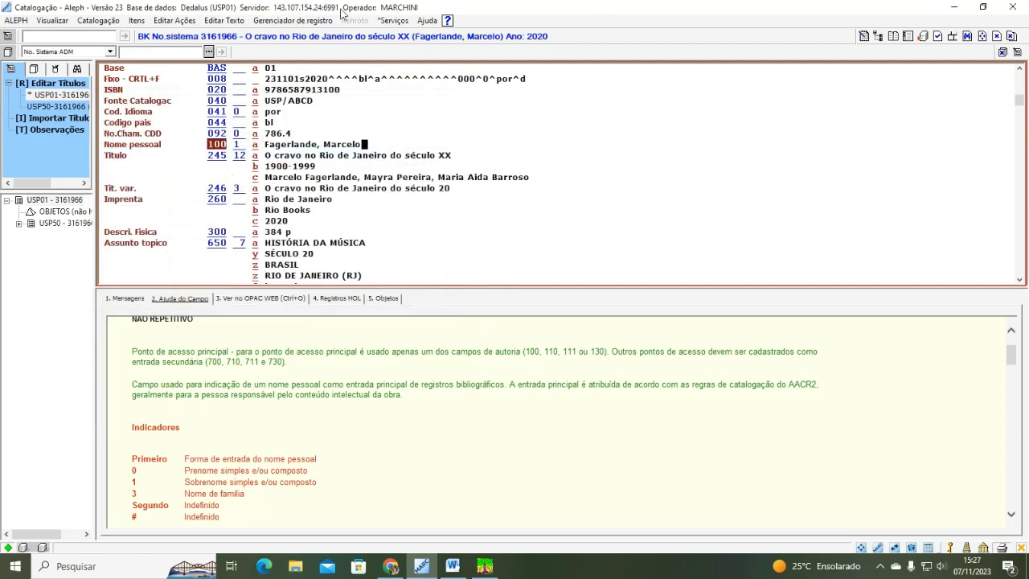
click(460, 158)
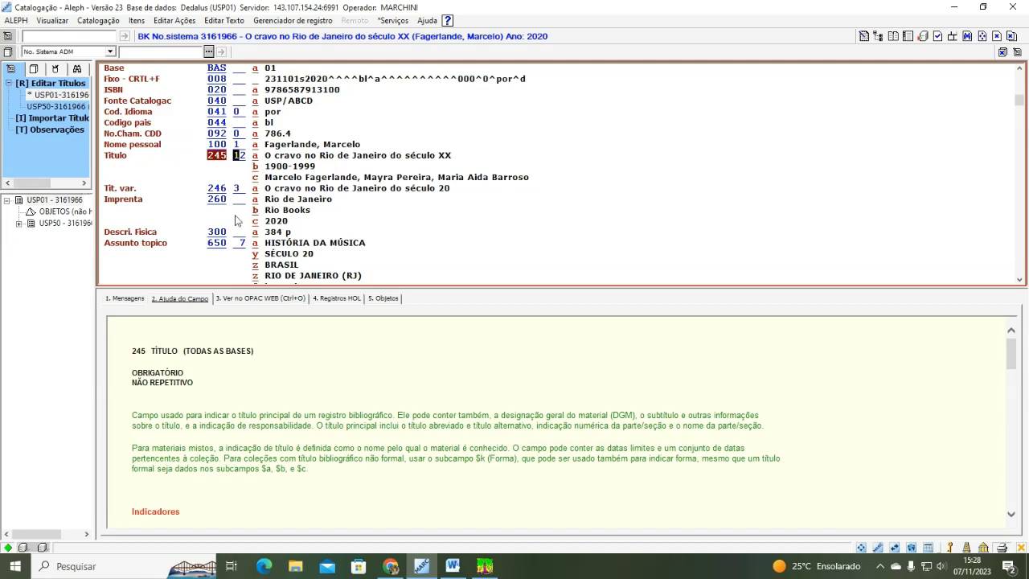
scroll(270, 245, down, 1)
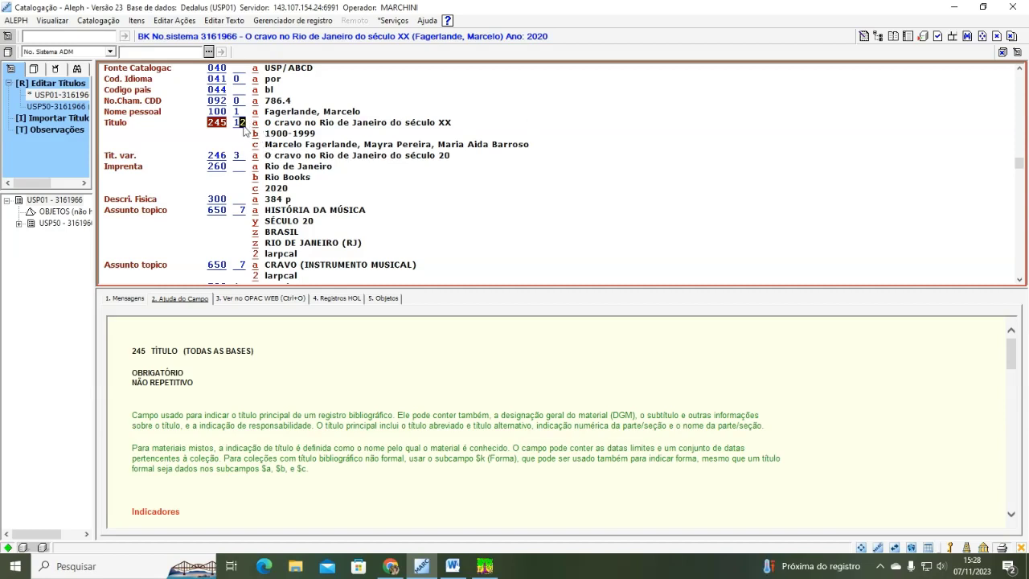
- Clear the title text from subfield a of field 245
click(272, 125)
click(490, 126)
key(BackSpace)
key(BackSpace)
key(BackSpace)
key(BackSpace)
key(BackSpace)
key(BackSpace)
key(BackSpace)
key(BackSpace)
key(BackSpace)
key(BackSpace)
key(BackSpace)
key(BackSpace)
key(BackSpace)
key(BackSpace)
key(BackSpace)
key(BackSpace)
key(BackSpace)
key(BackSpace)
key(BackSpace)
key(BackSpace)
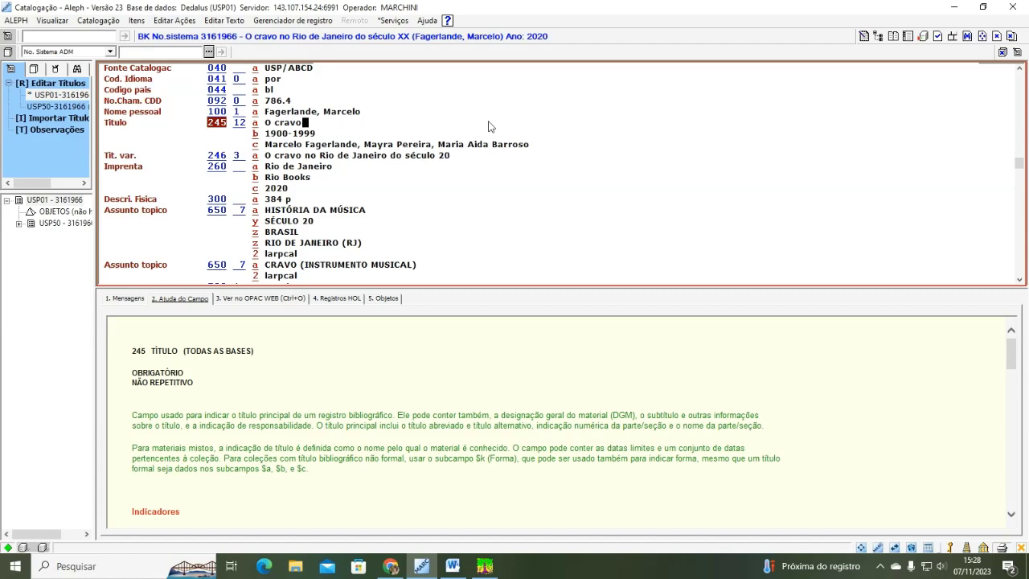
key(BackSpace)
key(BackSpace)
key(BackSpace)
key(BackSpace)
key(BackSpace)
key(BackSpace)
key(BackSpace)
text(O cravo)
key(BackSpace)
key(BackSpace)
key(BackSpace)
key(BackSpace)
key(BackSpace)
key(BackSpace)
key(BackSpace)
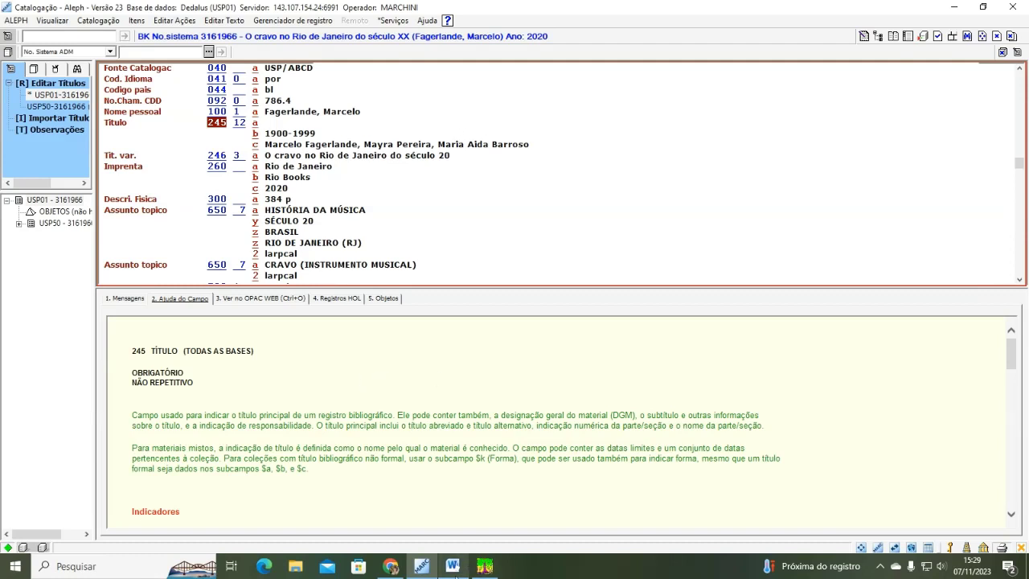
- Take the title "O cravo no Rio de Janeiro do século XX" from the Word document and enter it in field 245 subfield a in Aleph
click(452, 566)
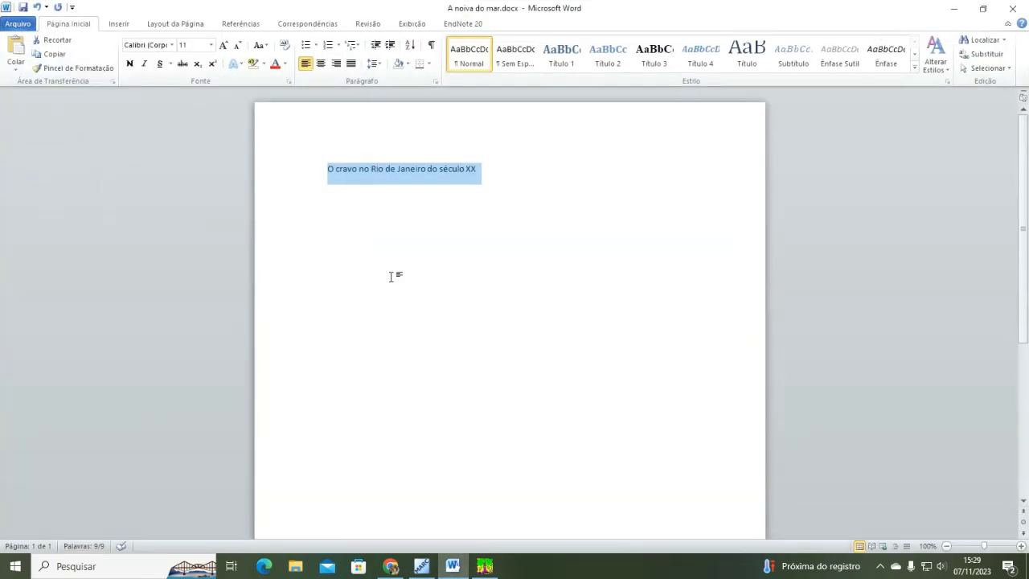
click(421, 566)
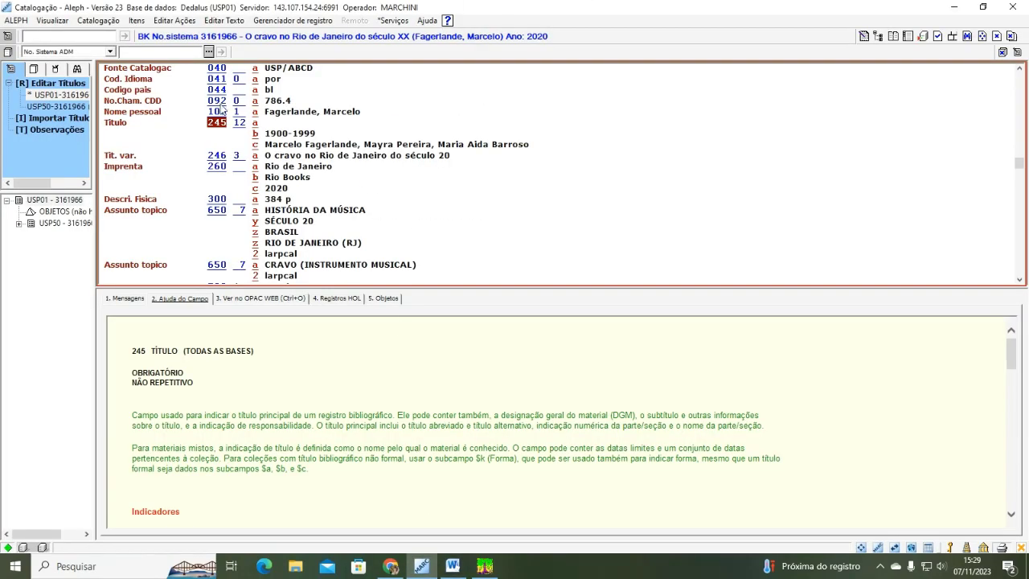
text(O cravo no Rio de Janeiro do século XX)
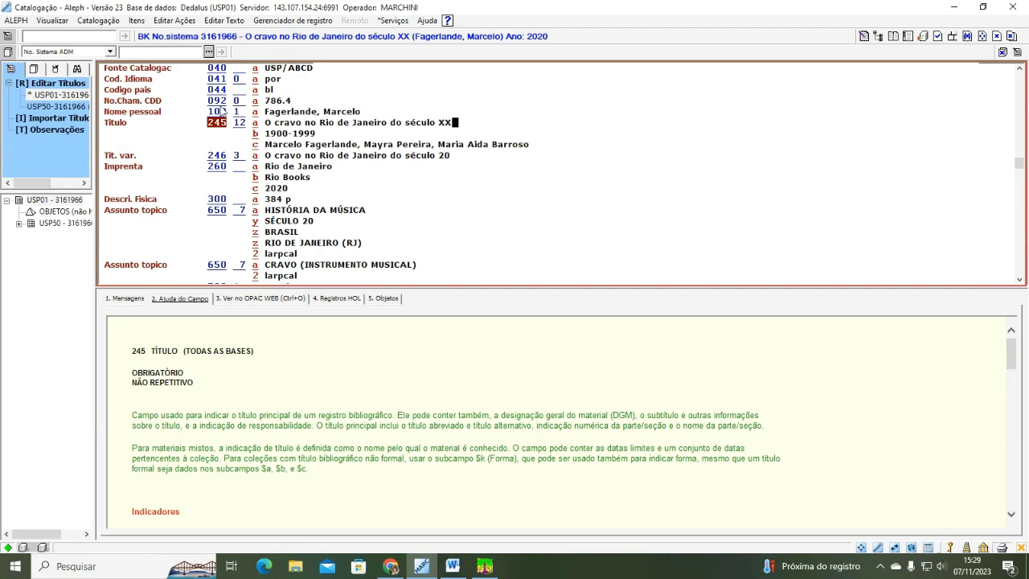
- Compare subfields b and c of field 245 with the title page of Cravo Rio de Janeiro.pdf in Chrome, and return to Aleph
click(254, 136)
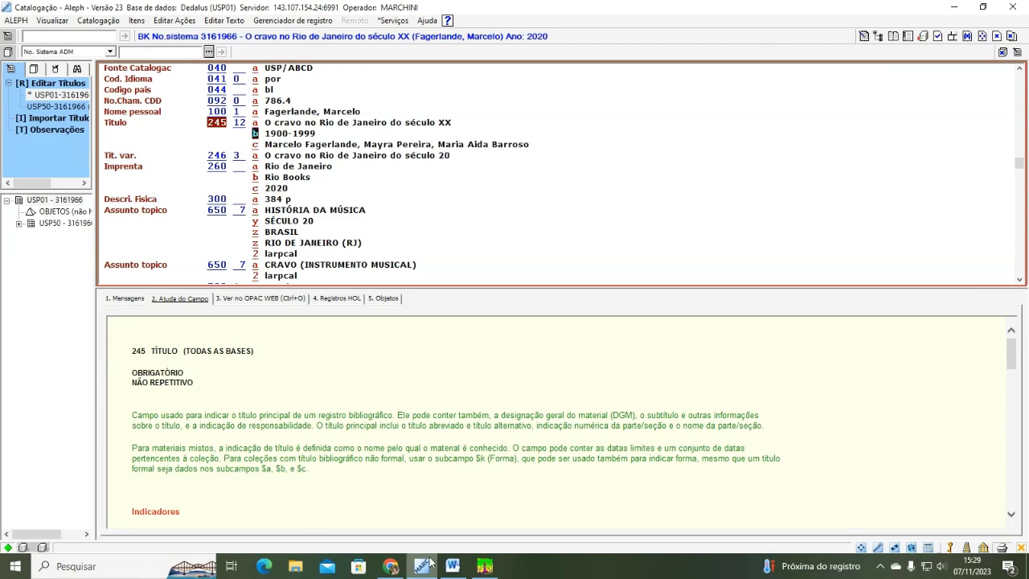
click(401, 570)
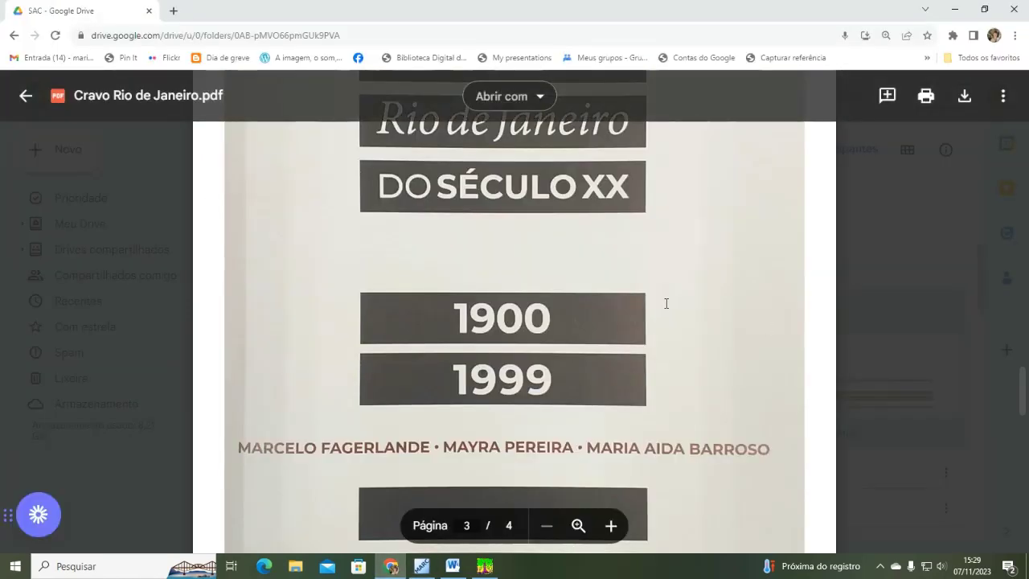
click(420, 568)
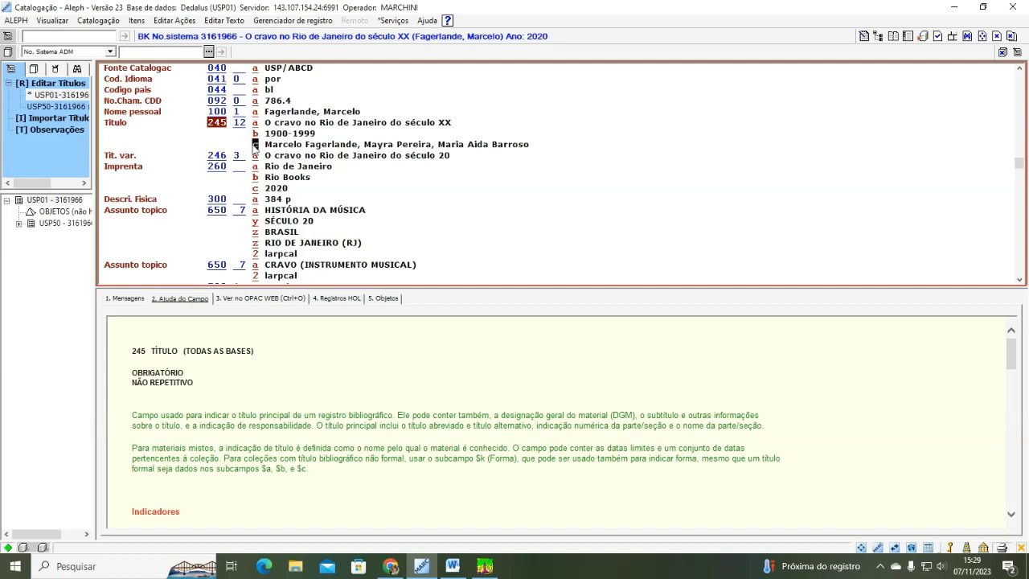
click(303, 145)
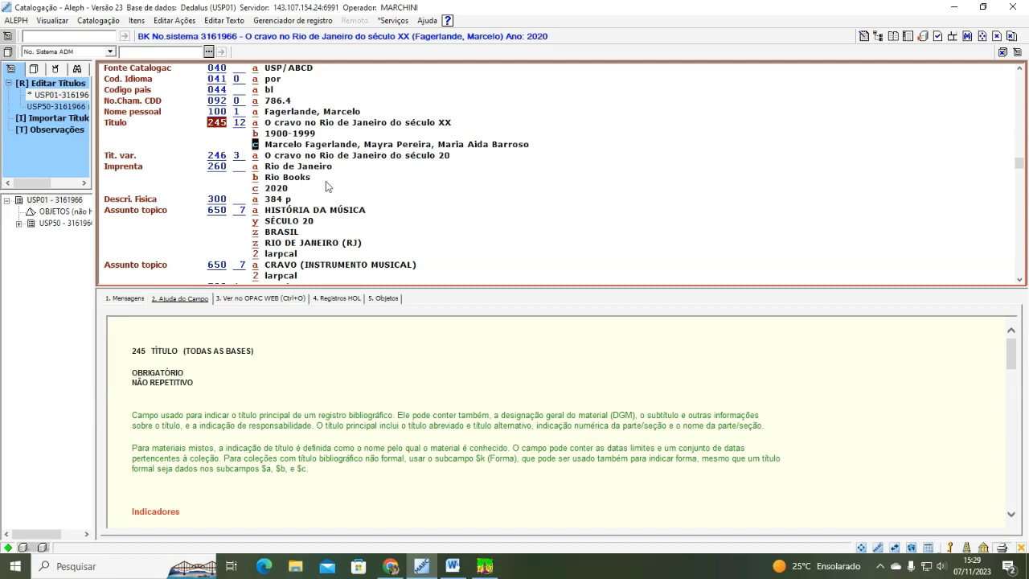
- Compare the century number in the variant title of field 246 with the one in title field 245
click(360, 155)
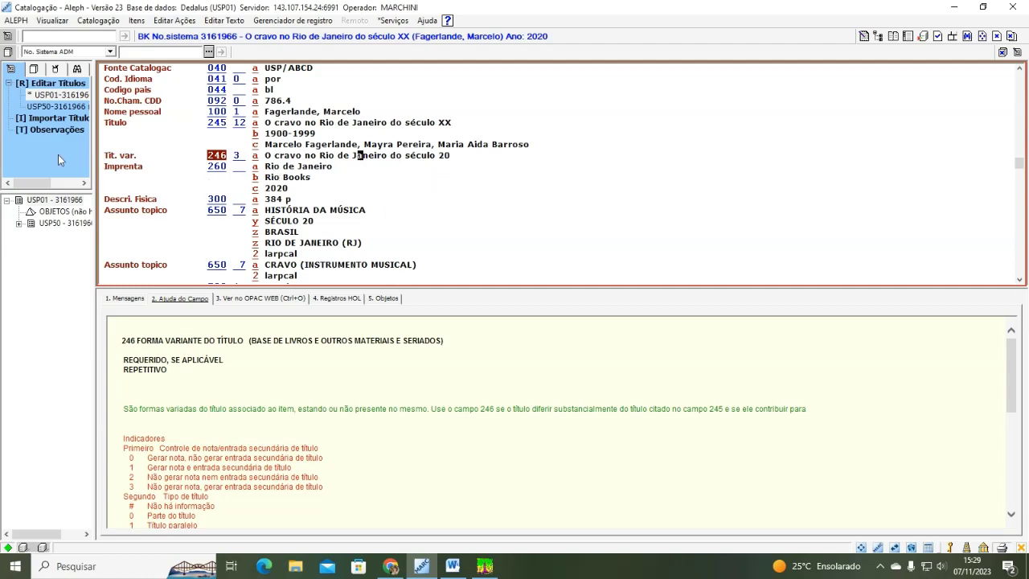
click(447, 125)
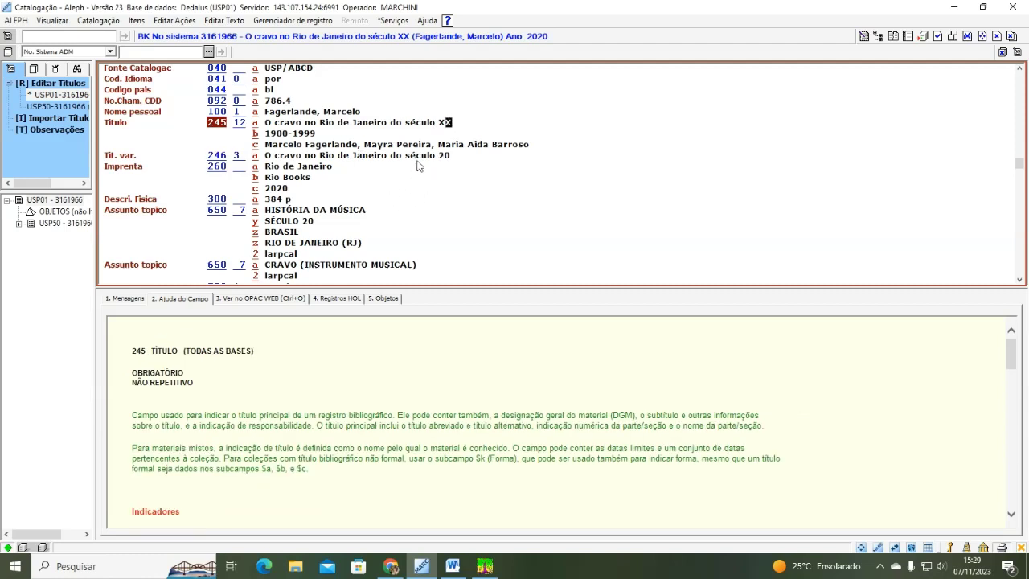
click(425, 155)
click(441, 157)
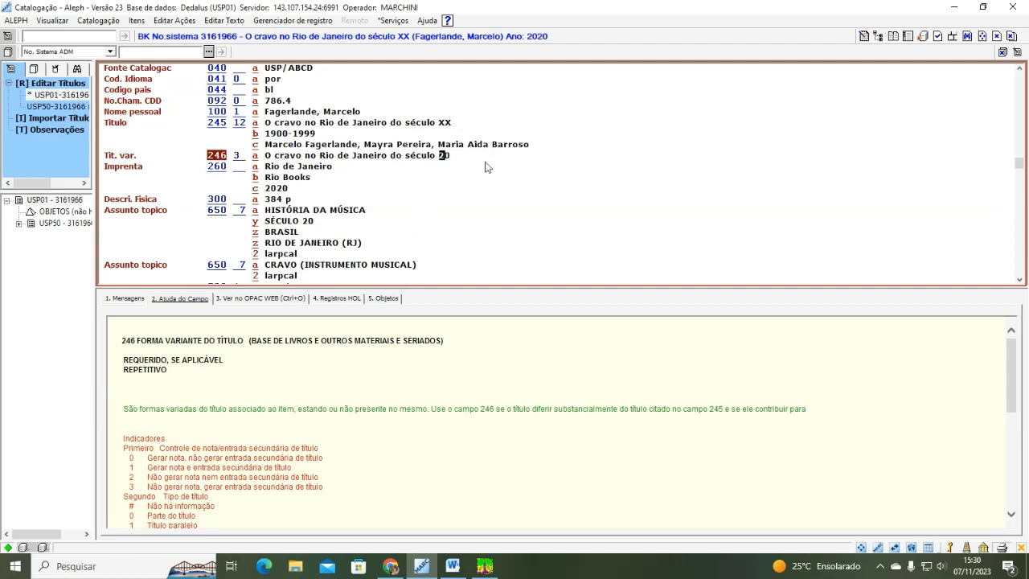
- Check imprint field 260 and look up the publisher Rio Books in the database's publisher headings, keeping the existing entry
click(338, 167)
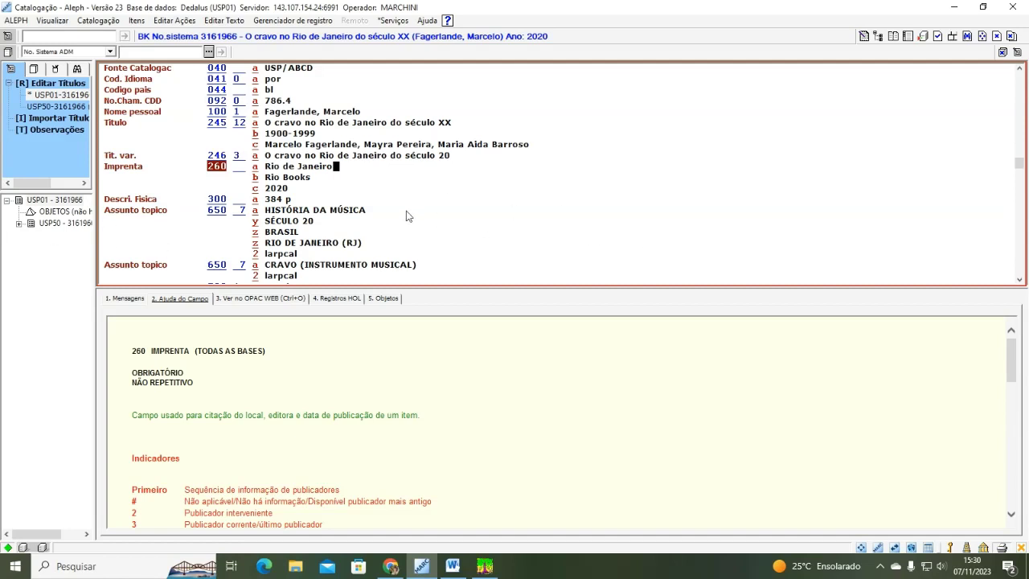
click(313, 178)
key(F3)
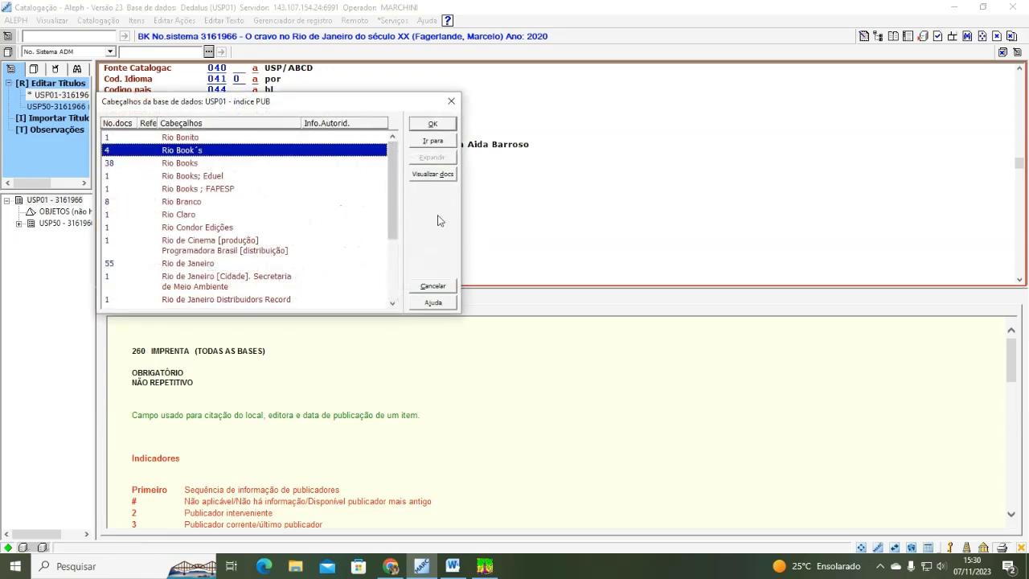
click(442, 286)
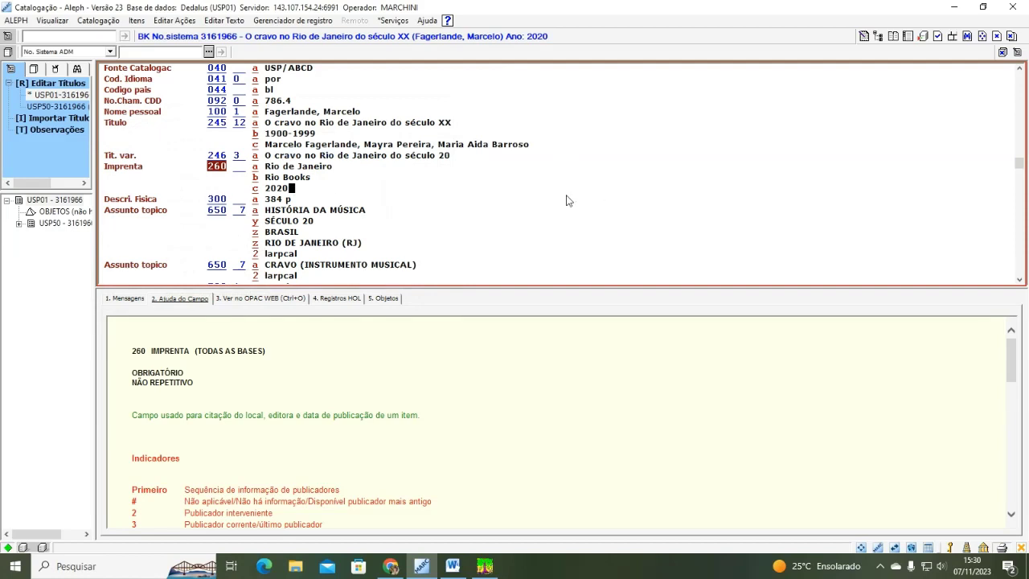
- Review the Data 1 (07-10) value in the fixed-data form of field 008 and return to the record
scroll(530, 191, up, 3)
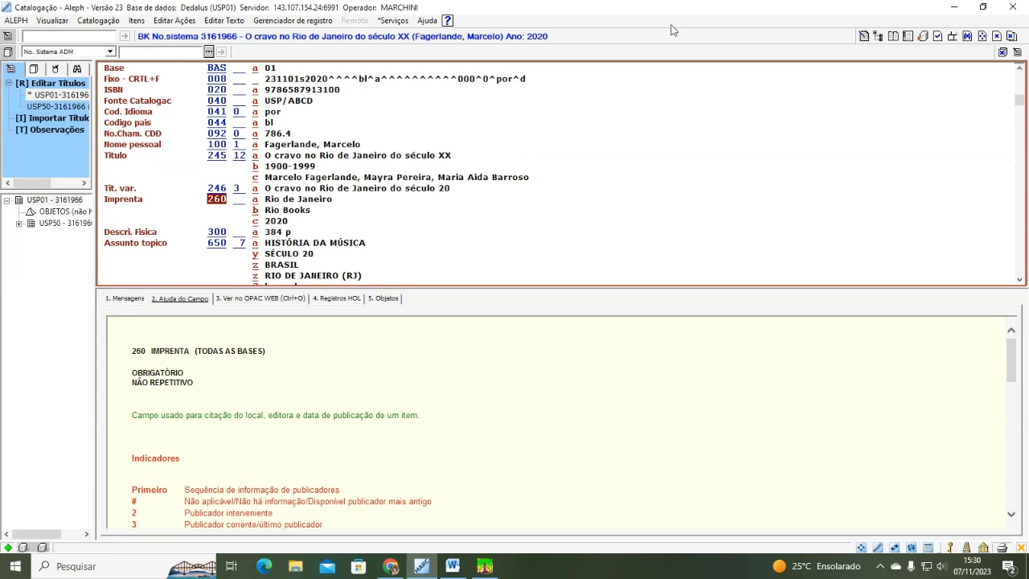
click(353, 80)
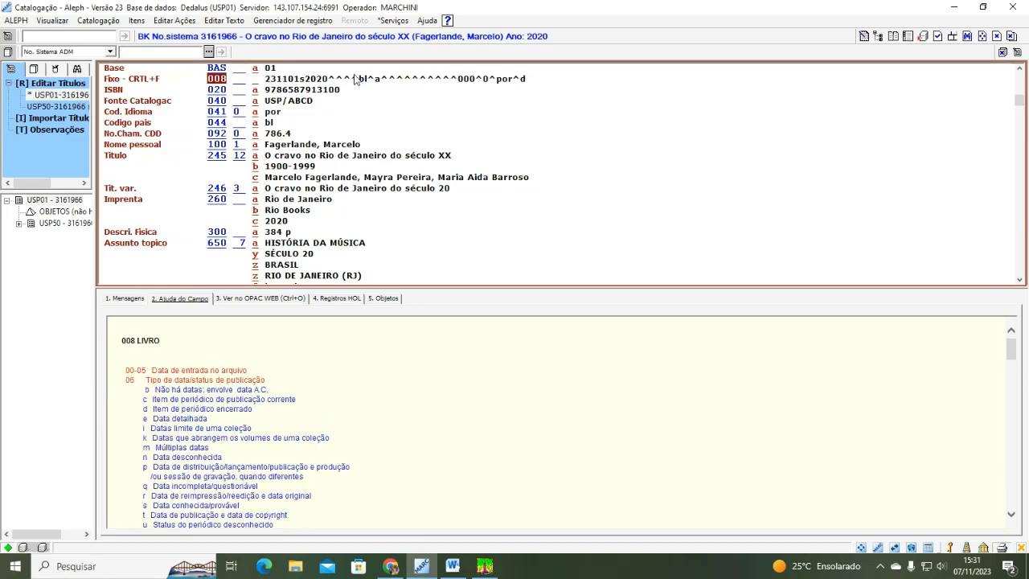
key(ctrl+f)
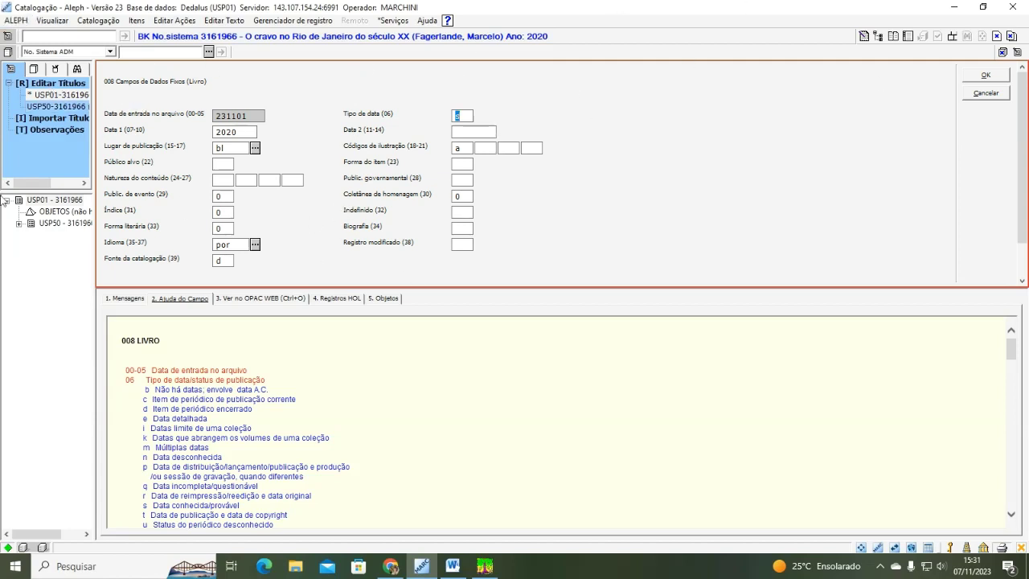
double_click(245, 133)
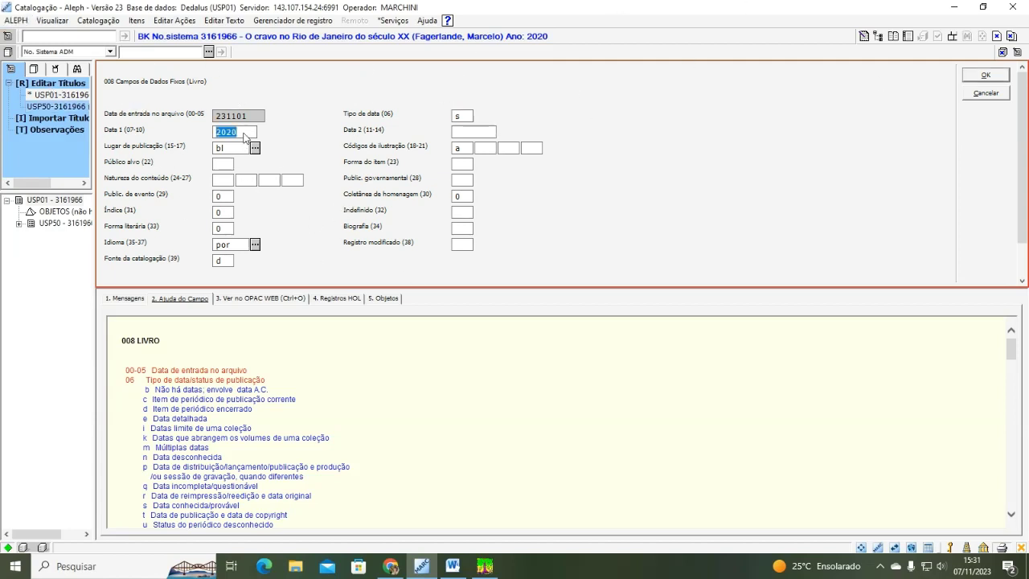
click(995, 78)
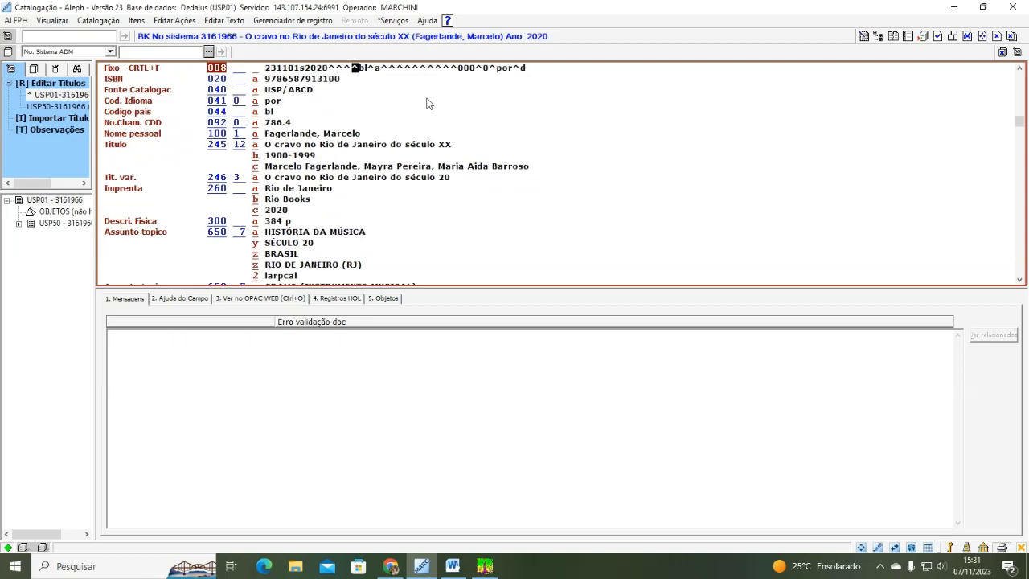
- Examine the field help for physical description field 300, covering its subfield codes and the examples for books
scroll(426, 103, down, 1)
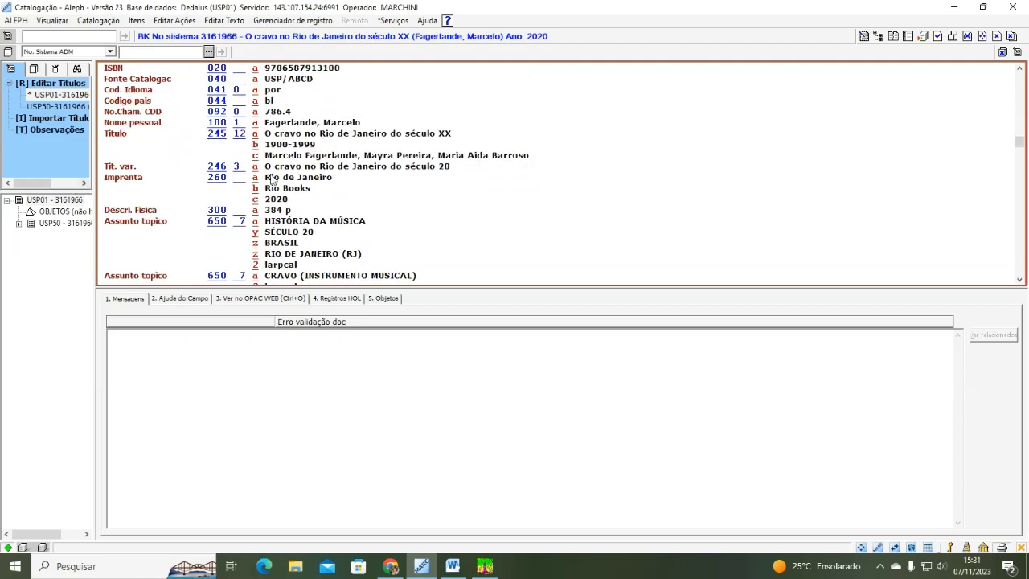
click(291, 212)
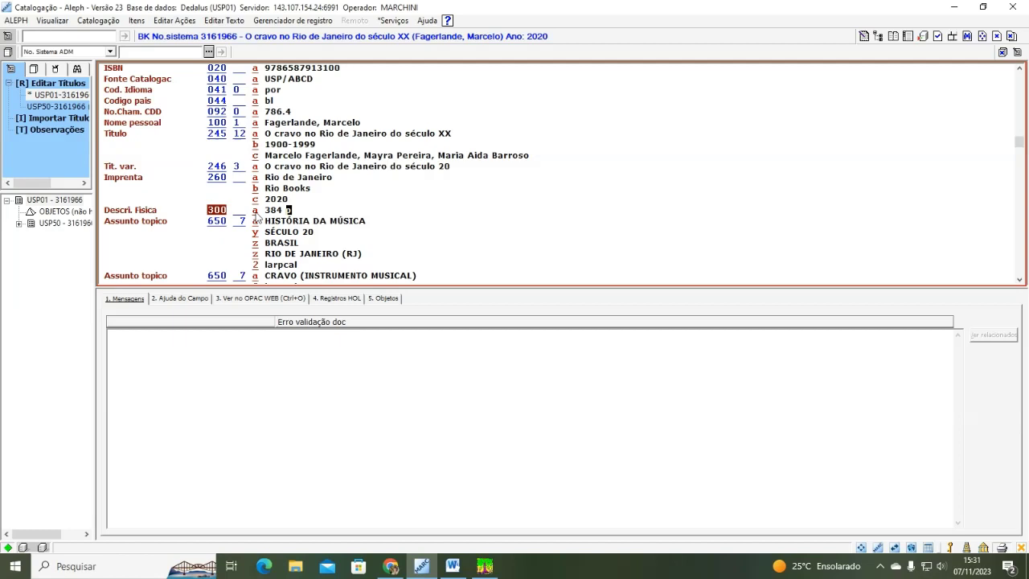
click(186, 296)
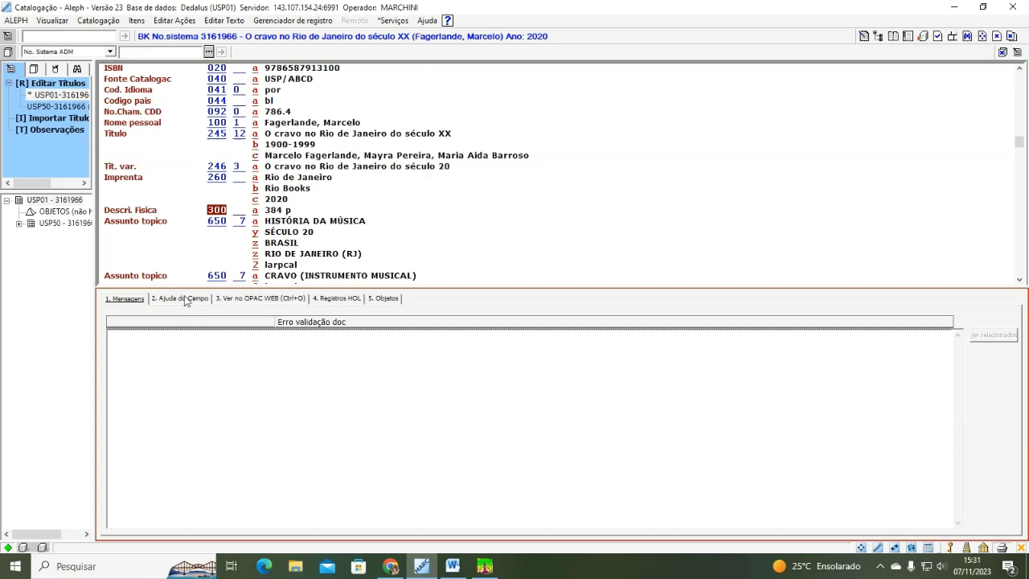
click(186, 296)
scroll(345, 380, down, 2)
scroll(346, 379, down, 2)
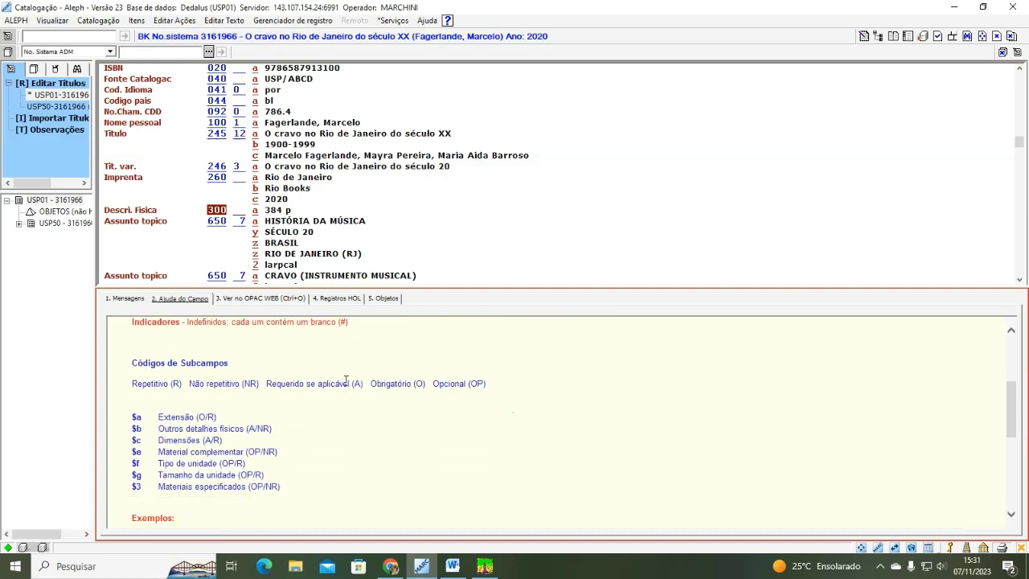
scroll(240, 447, down, 5)
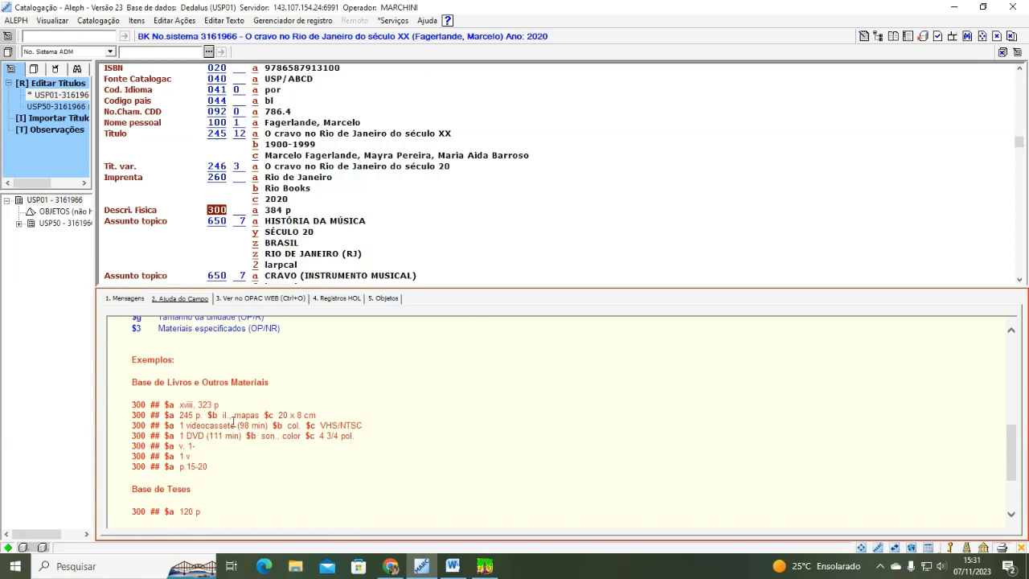
scroll(474, 350, up, 3)
scroll(523, 241, up, 1)
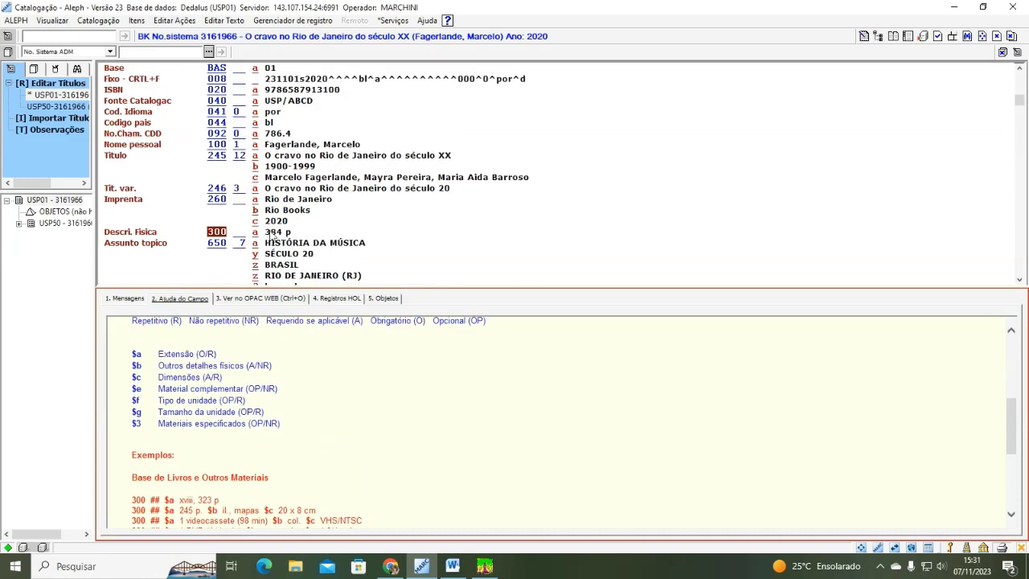
- Add subfield b with the illustration note "il." below the page count in field 300
click(257, 237)
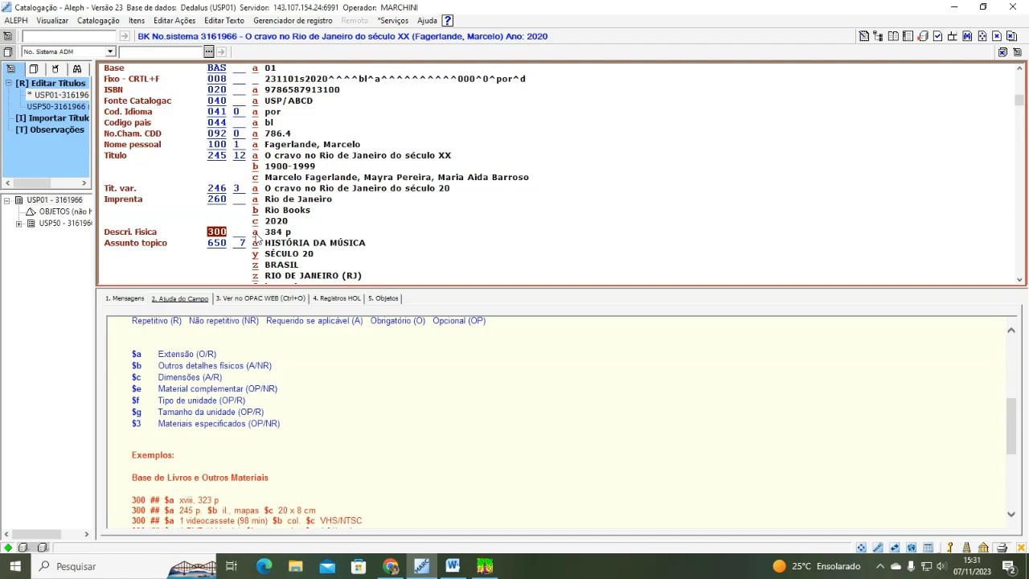
key(Return)
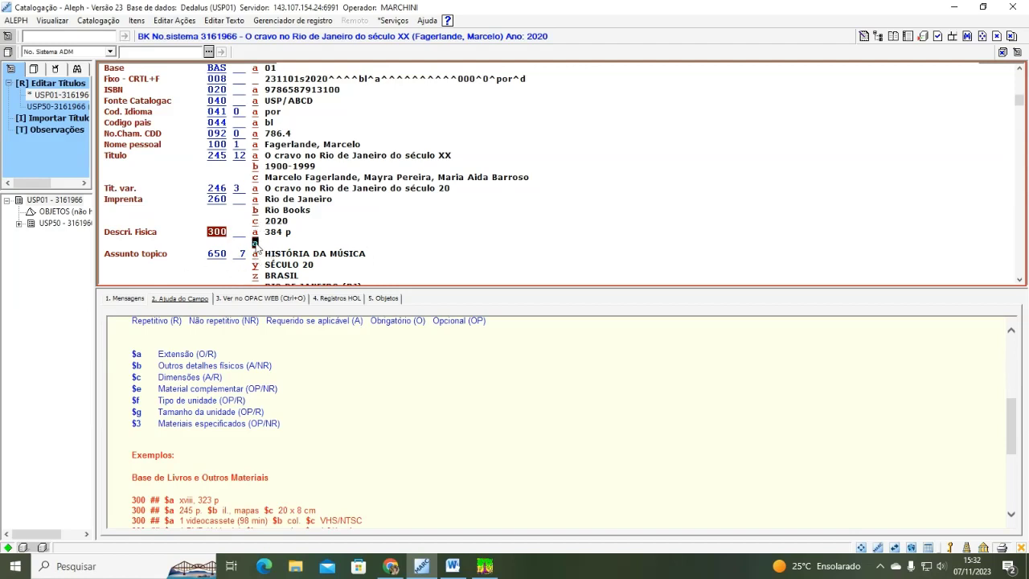
text(b)
text(i)
text(l.)
scroll(391, 246, down, 1)
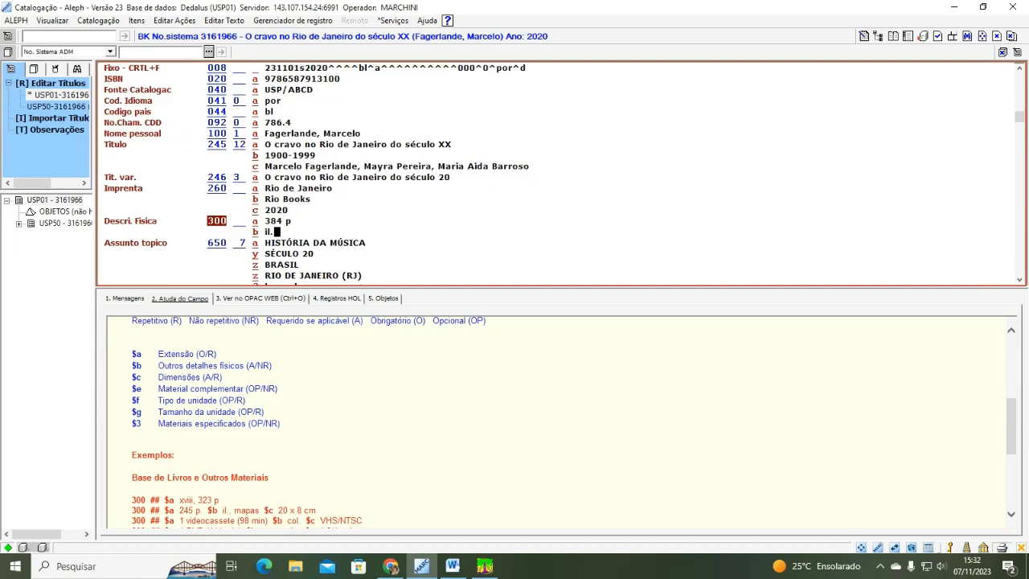
scroll(299, 500, down, 3)
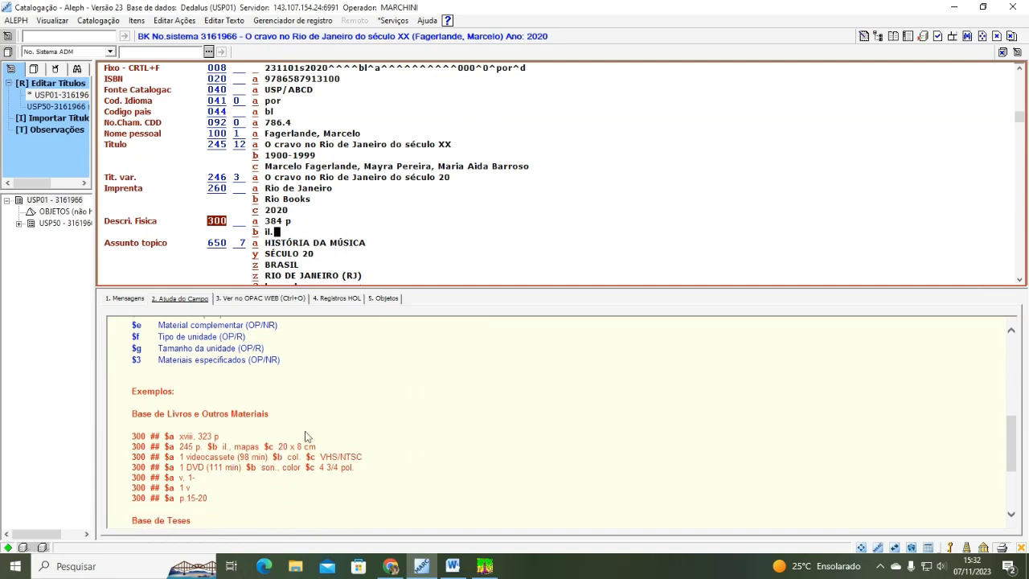
- Switch to Vocabulário Controlado USP and search the field 650 subject index for HISTORIA DA MUSICA
scroll(782, 200, up, 1)
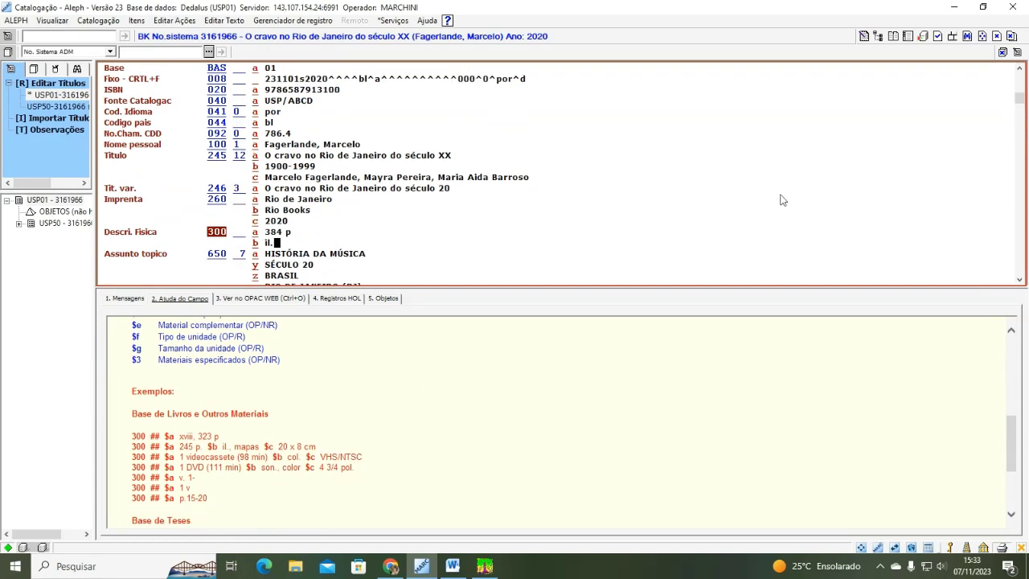
scroll(777, 198, down, 1)
scroll(565, 218, down, 1)
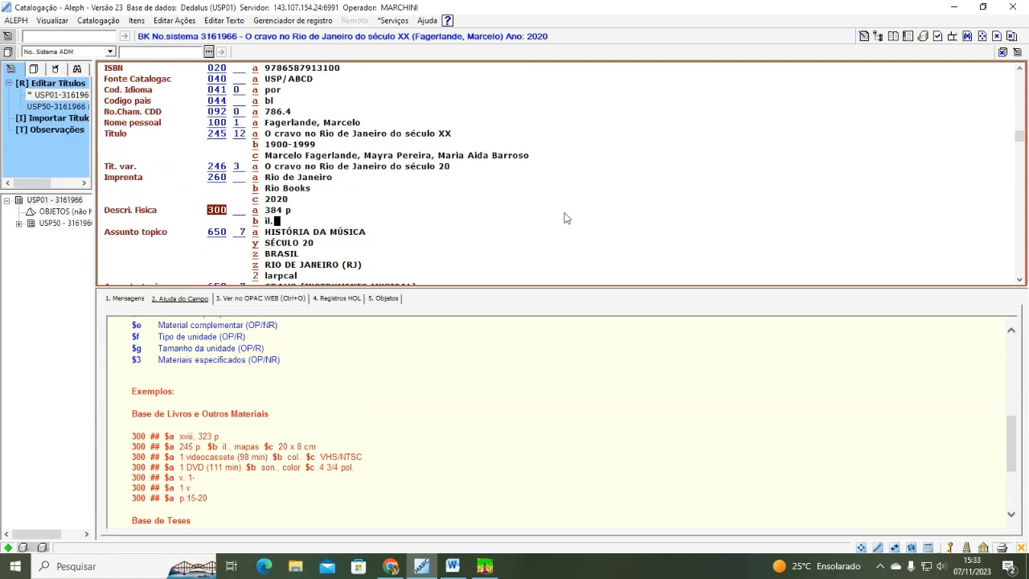
scroll(566, 218, down, 2)
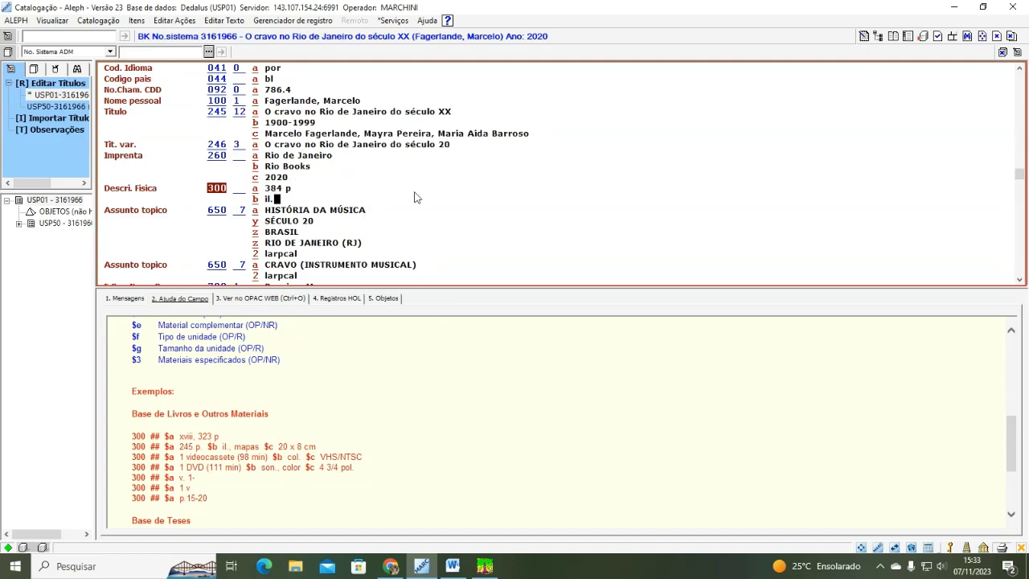
mouse_move(494, 573)
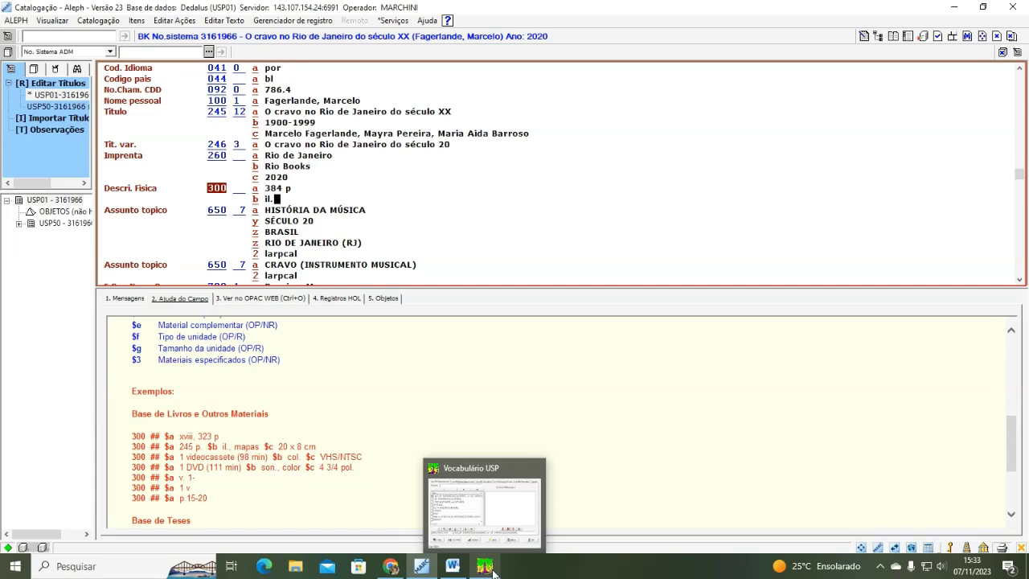
click(485, 567)
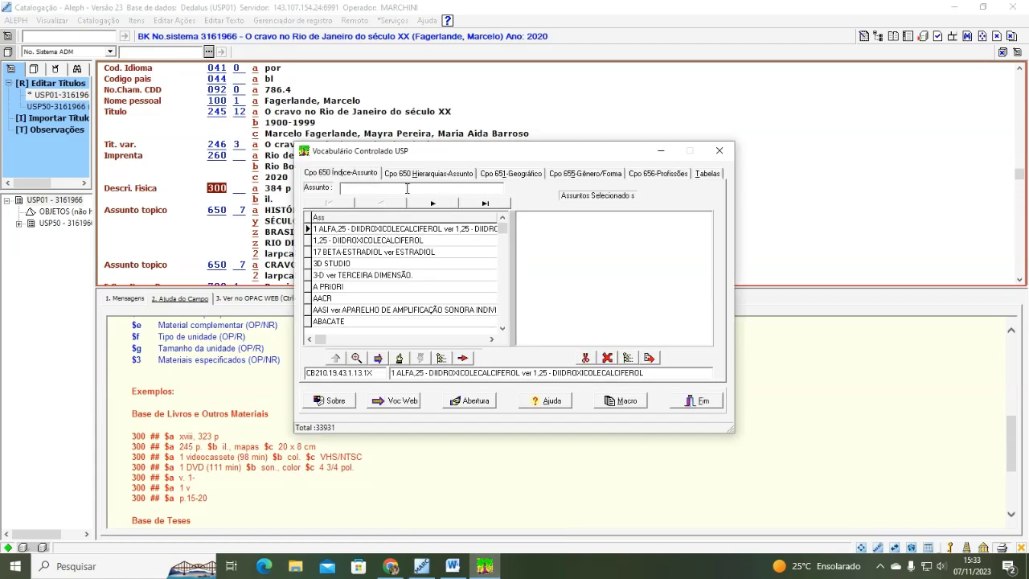
text(HIS)
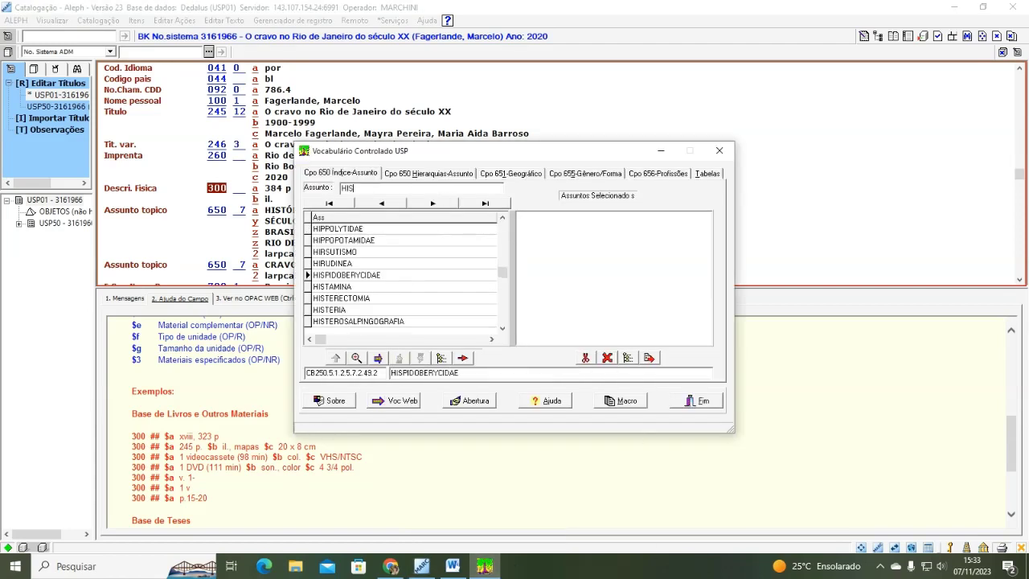
text(TORIA)
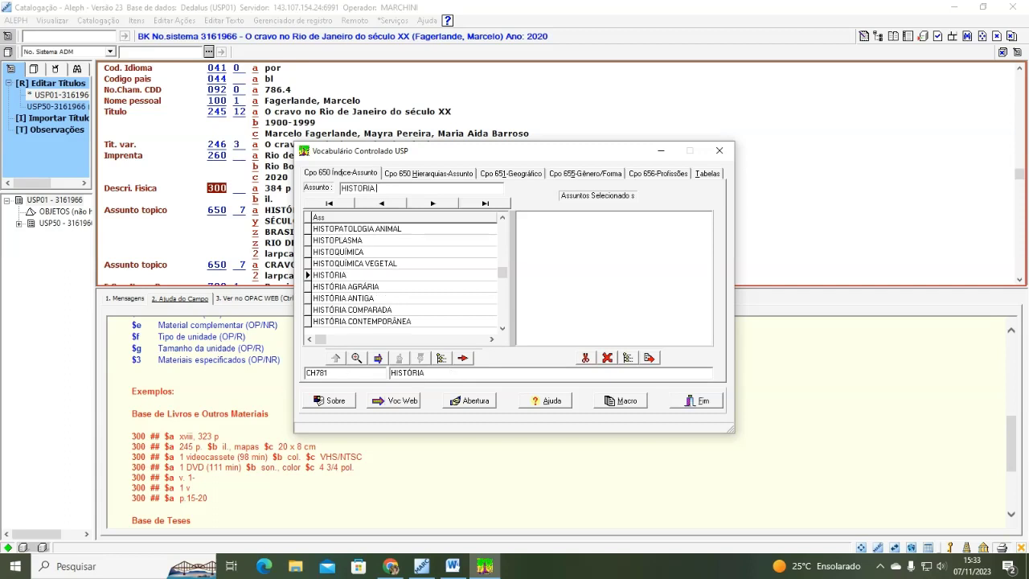
text( DA MUSICA)
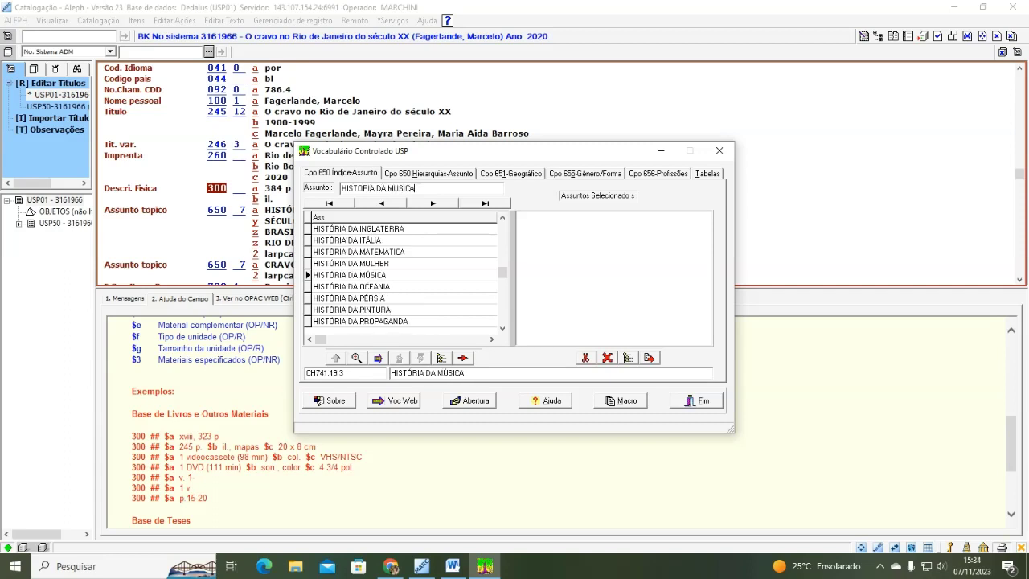
- Add HISTÓRIA DA MÚSICA to the selected subjects and send it to the indexing area
click(383, 277)
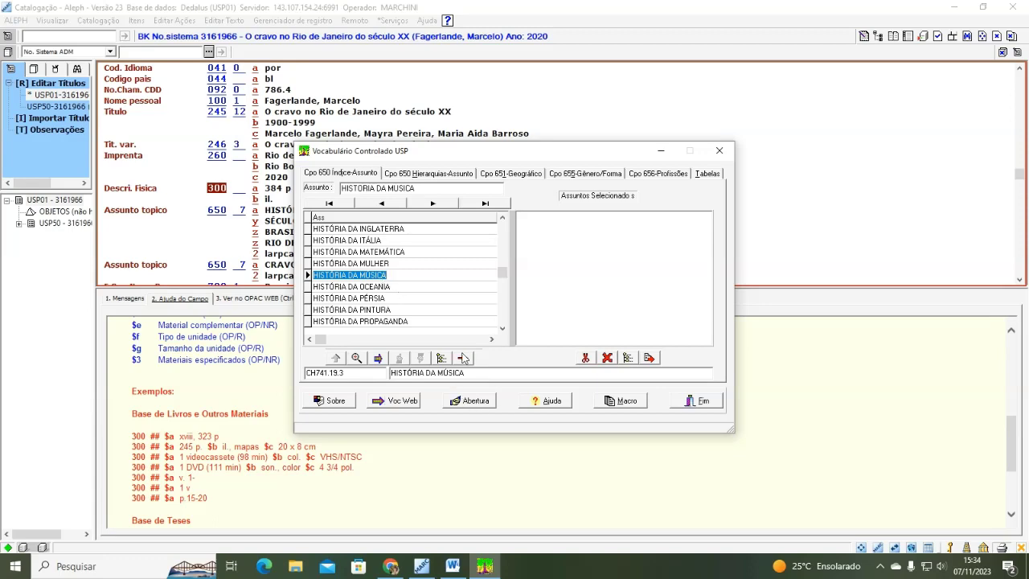
click(463, 358)
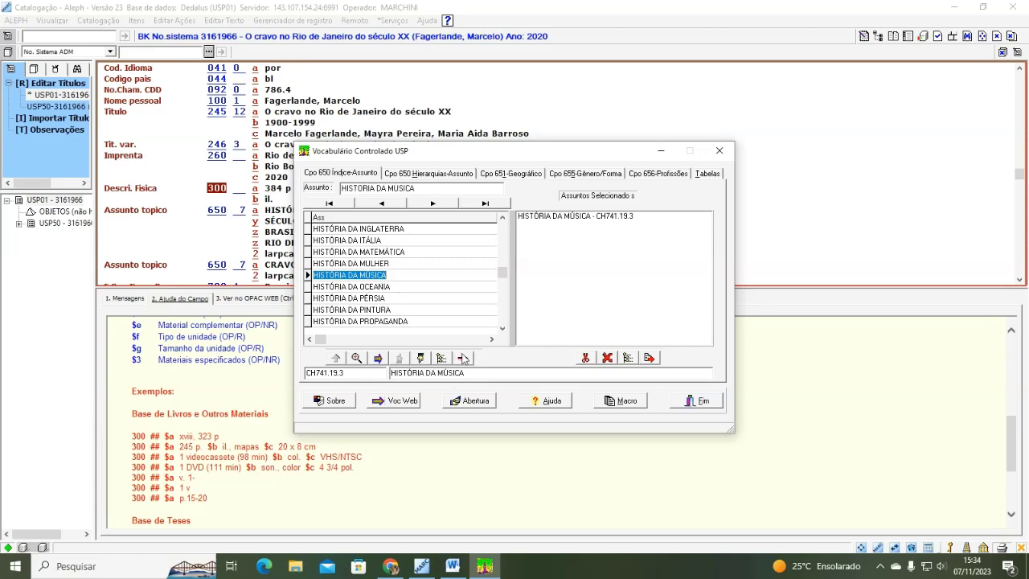
click(649, 358)
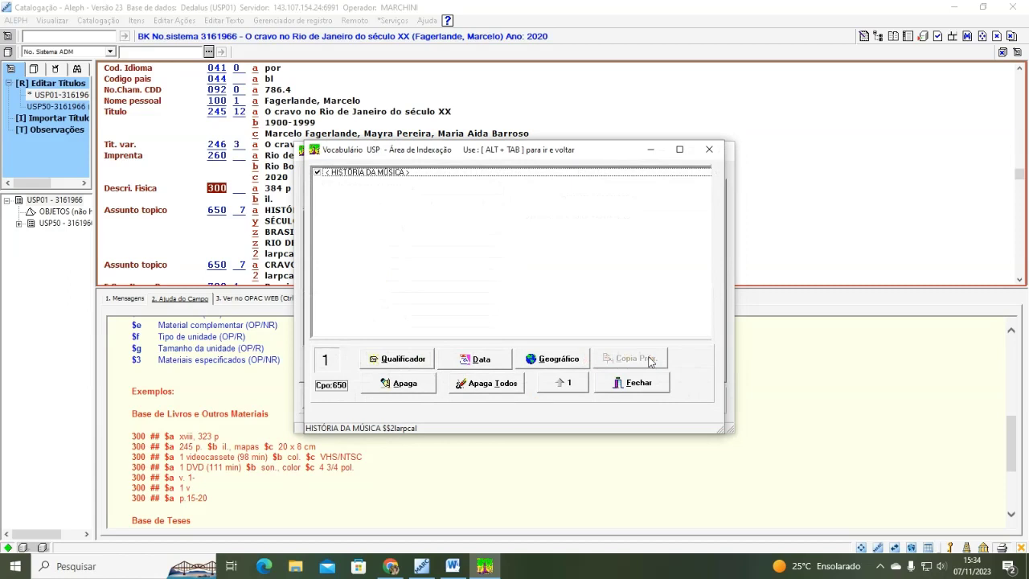
- Attach the geographic term BRASIL to the subject HISTÓRIA DA MÚSICA
click(560, 359)
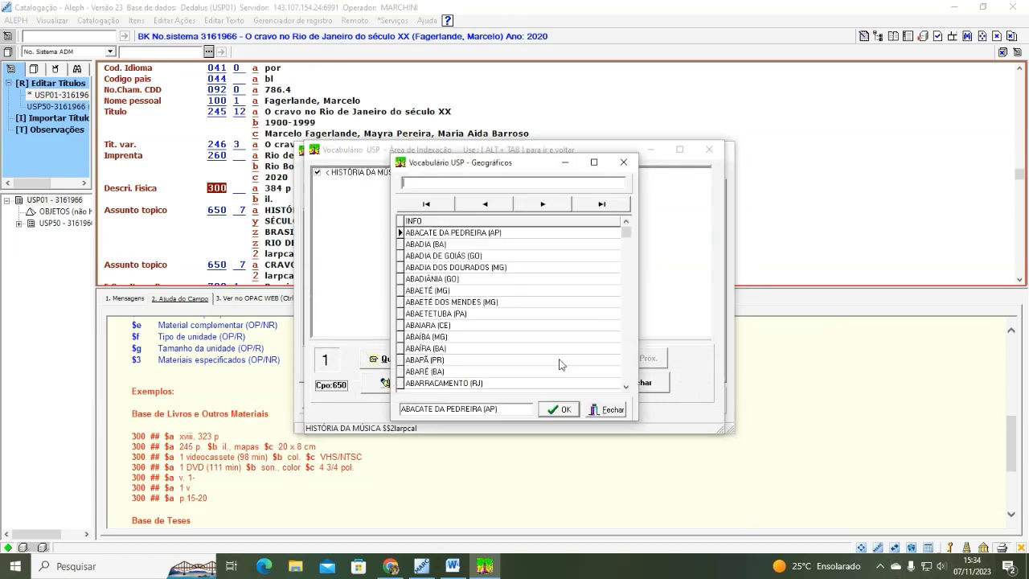
text(bras)
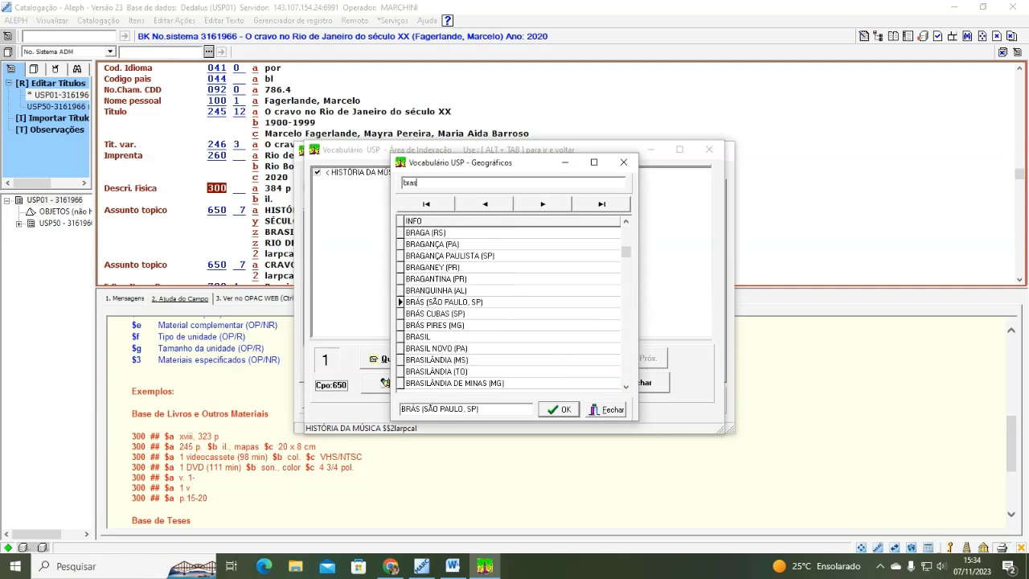
click(429, 337)
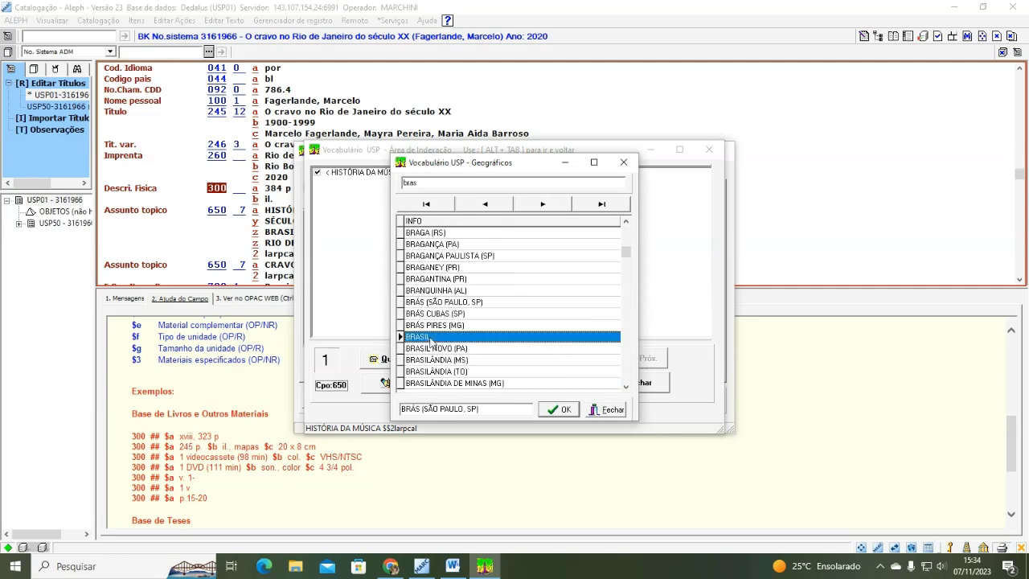
click(577, 412)
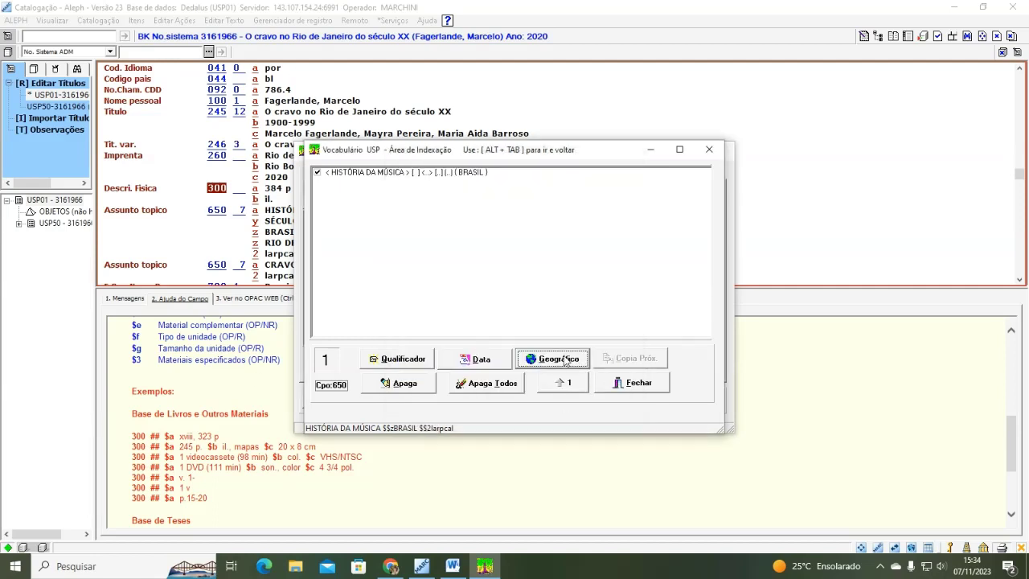
- Attach the geographic term RIO DE JANEIRO (RJ) to the subject HISTÓRIA DA MÚSICA, alongside BRASIL
click(565, 361)
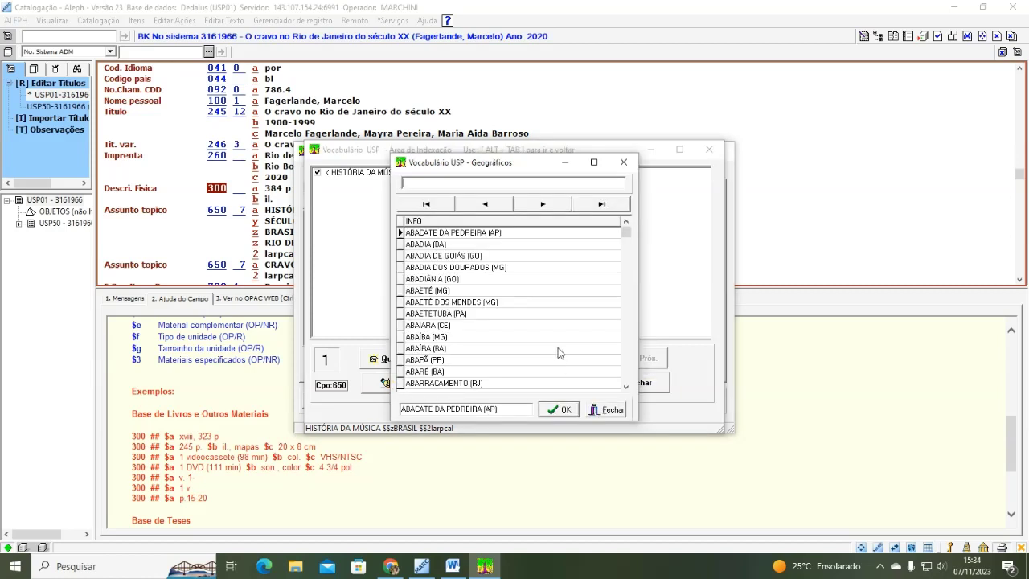
text(r)
key(BackSpace)
text(ru)
key(BackSpace)
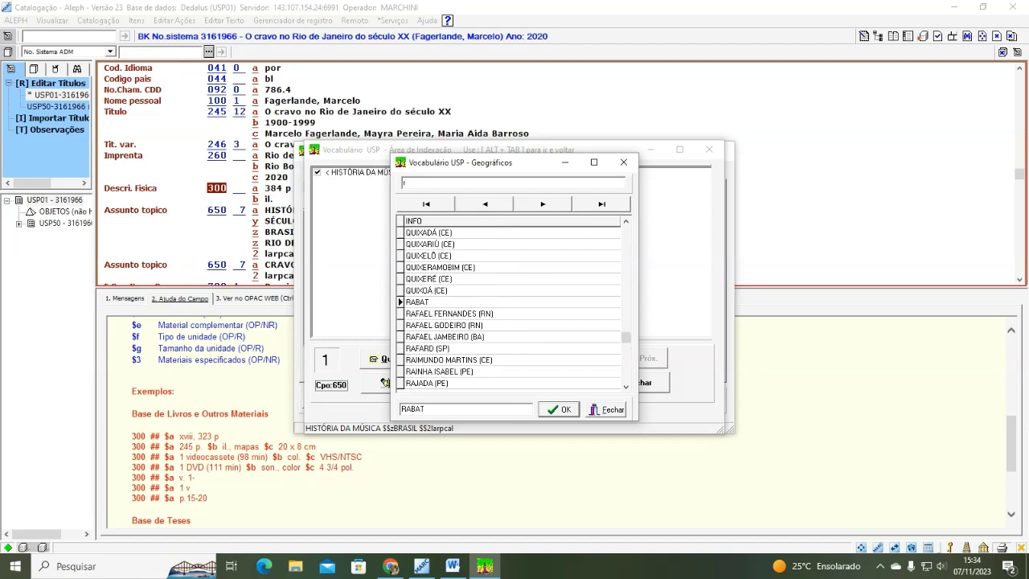
text(io de)
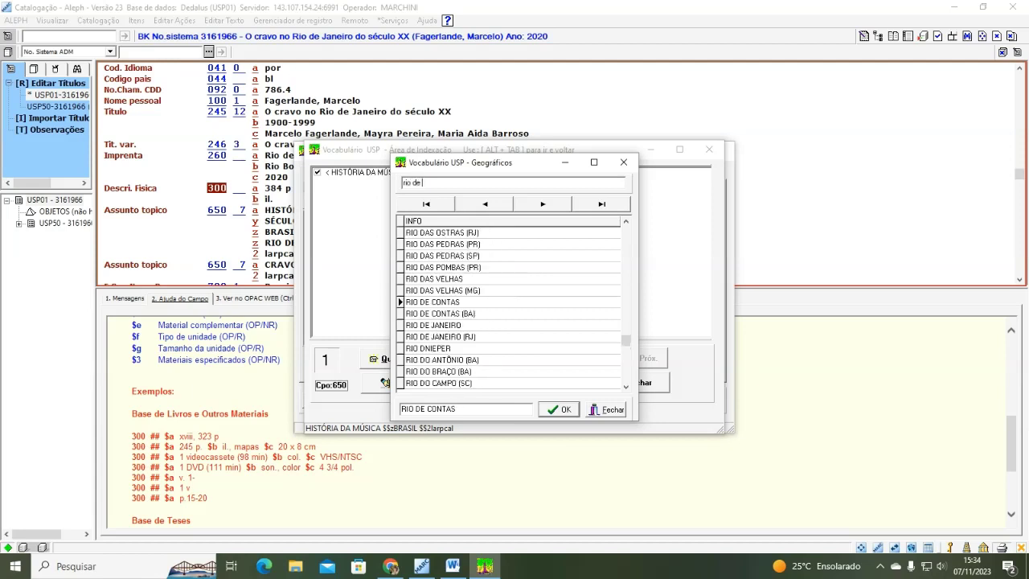
text( ja)
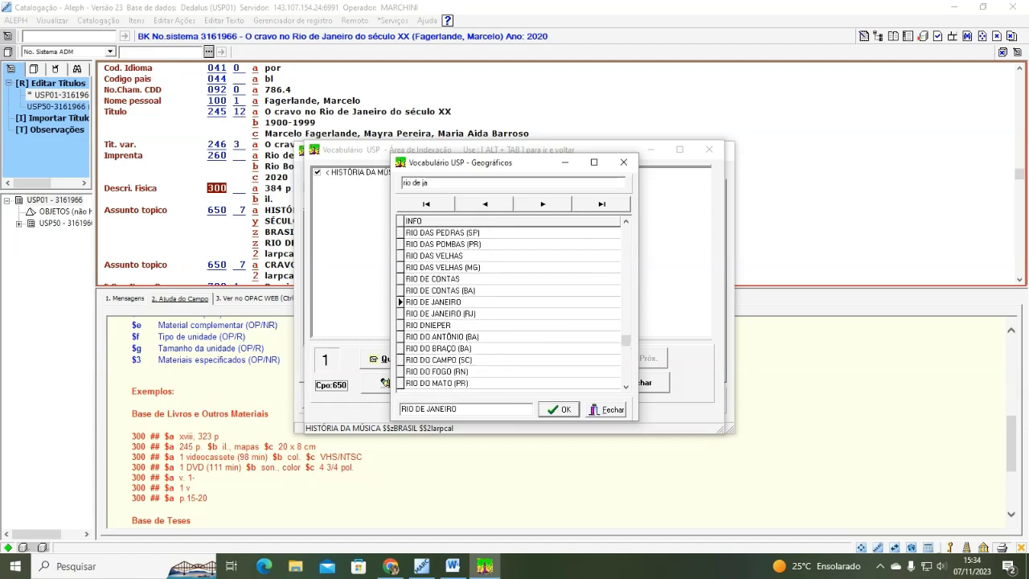
click(464, 314)
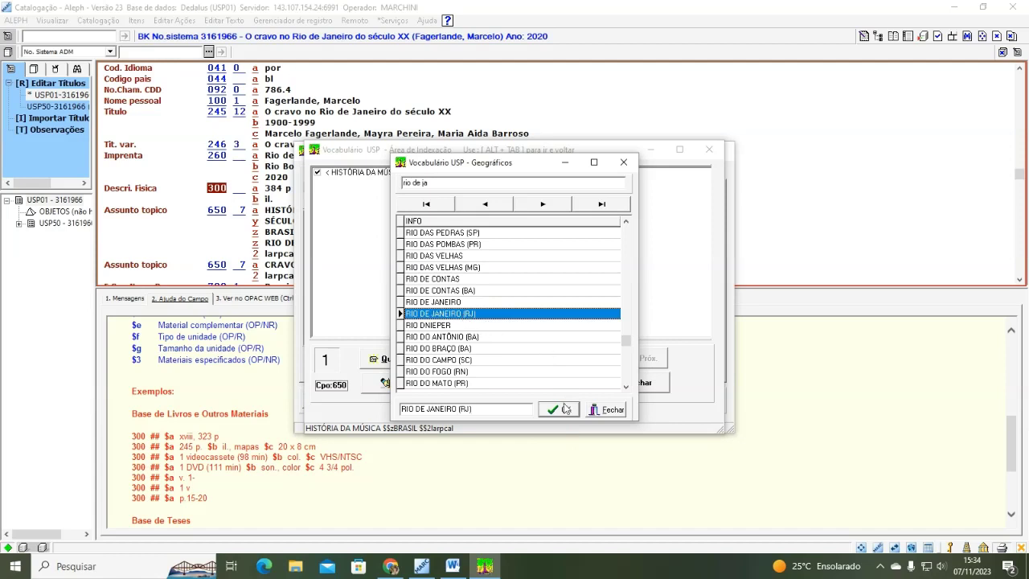
click(565, 409)
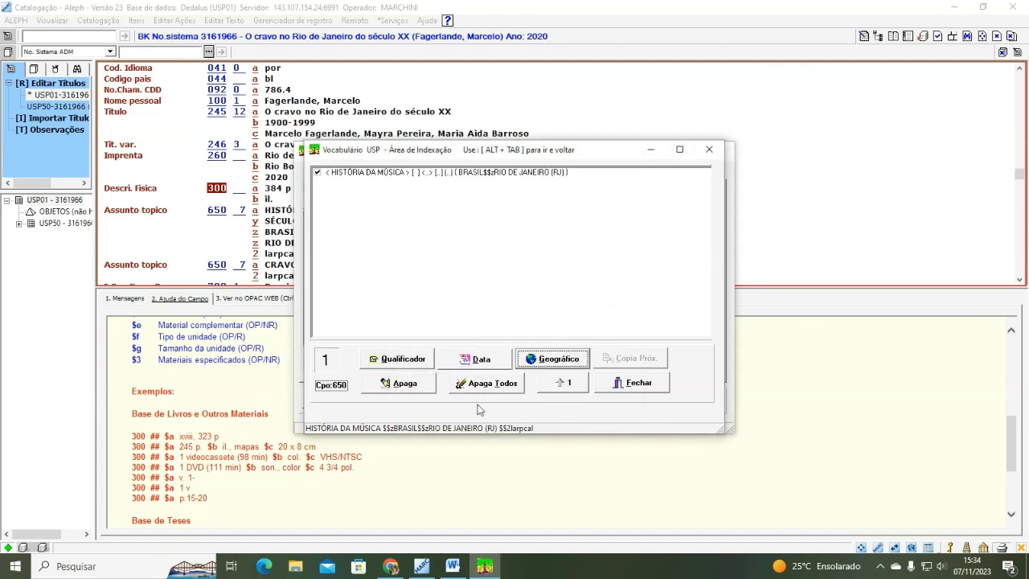
- Add the date SÉCULO 20 to the subject HISTÓRIA DA MÚSICA and return to the Aleph record
click(482, 359)
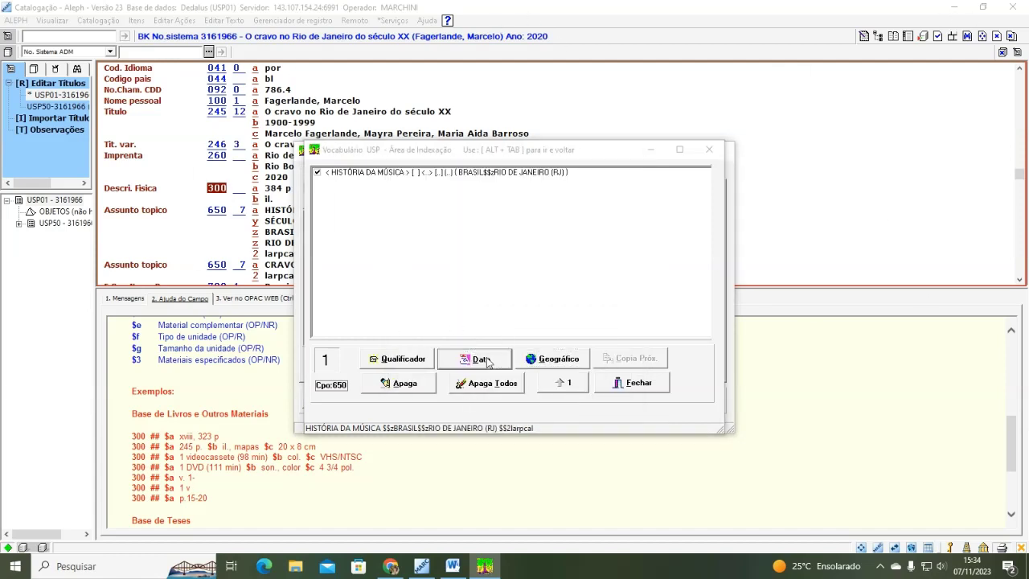
text($)
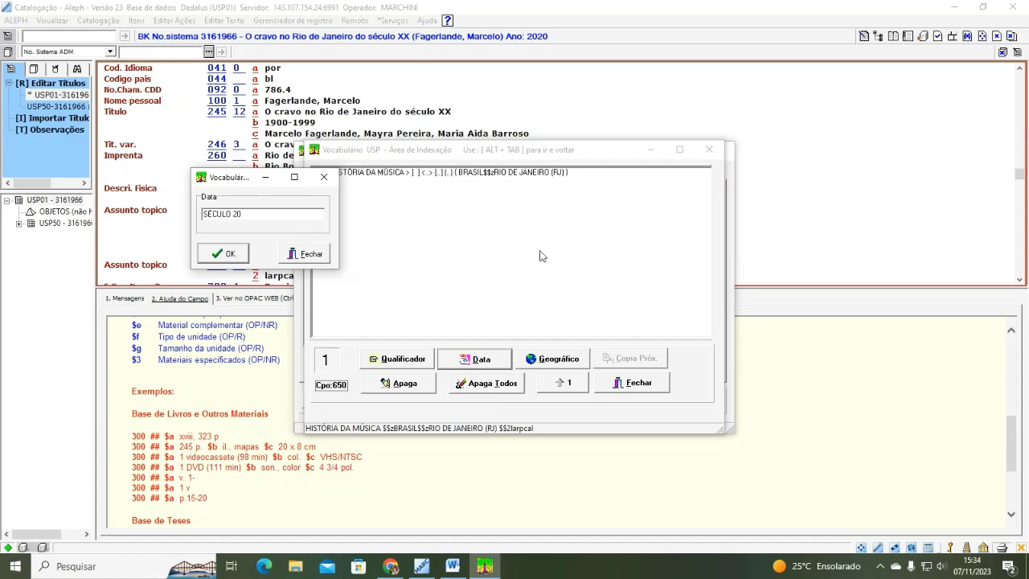
click(234, 256)
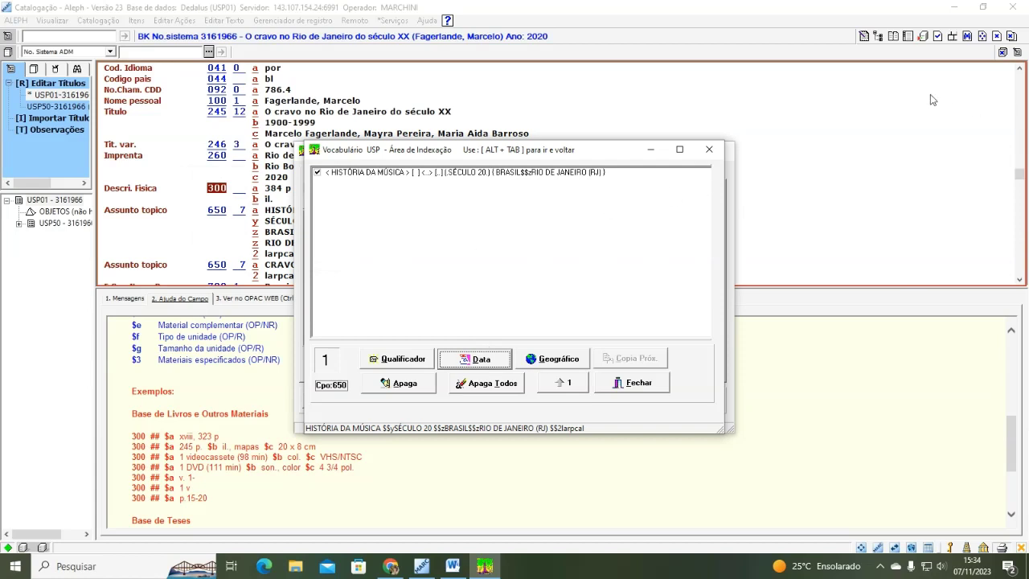
key(Escape)
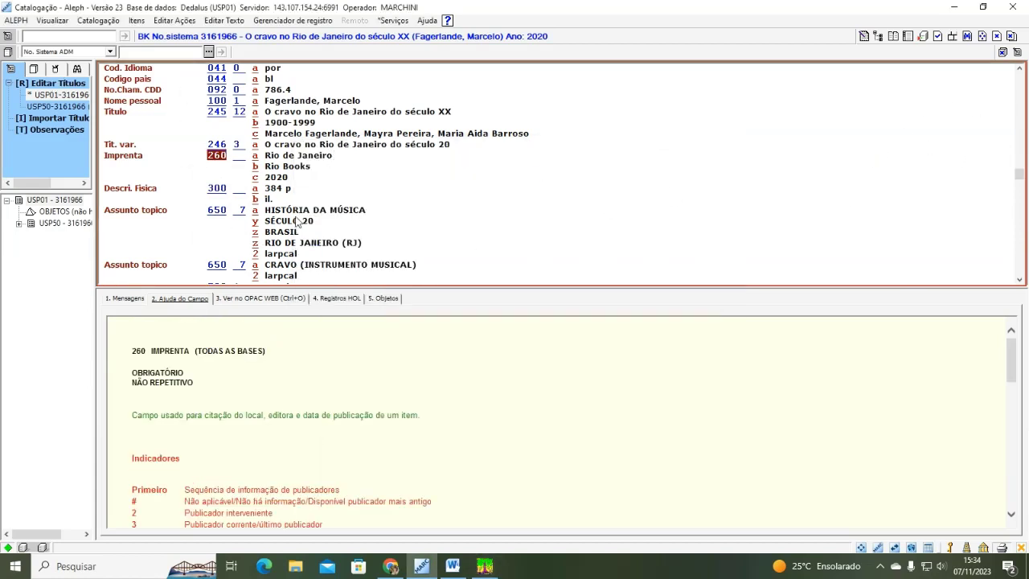
- Insert a new topical subject field 650 below the imprint field 260
scroll(300, 222, down, 1)
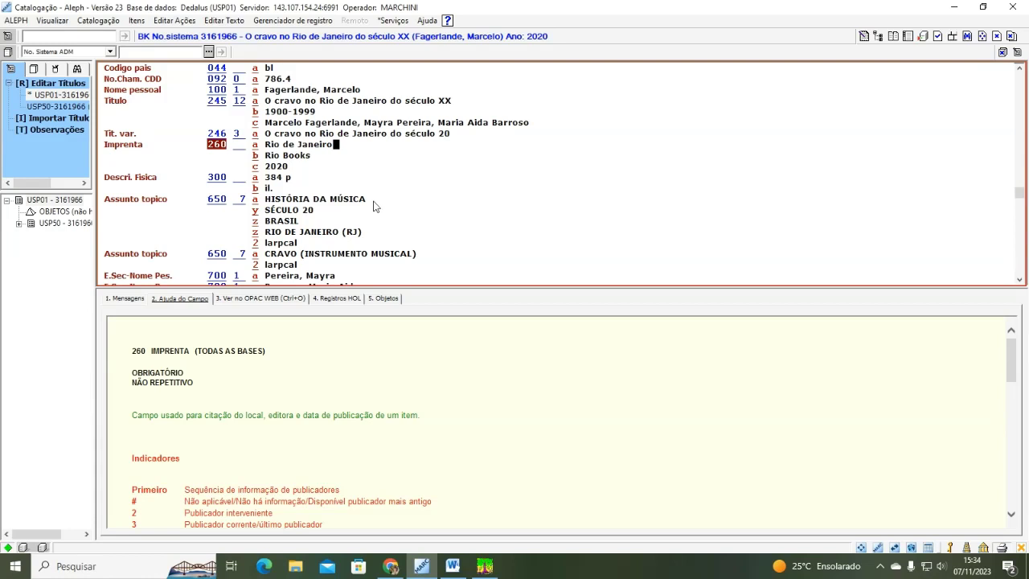
scroll(372, 207, down, 3)
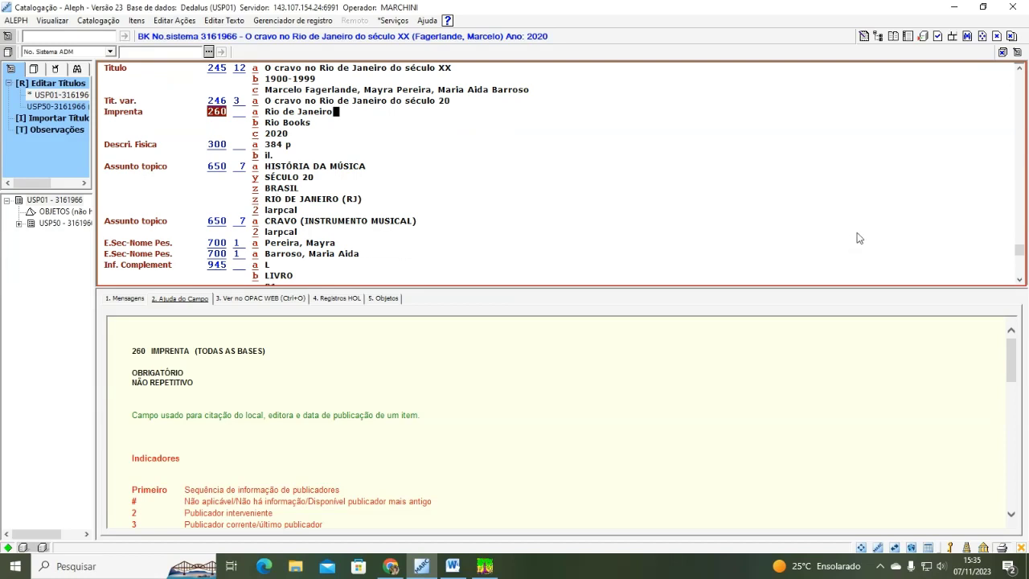
key(F6)
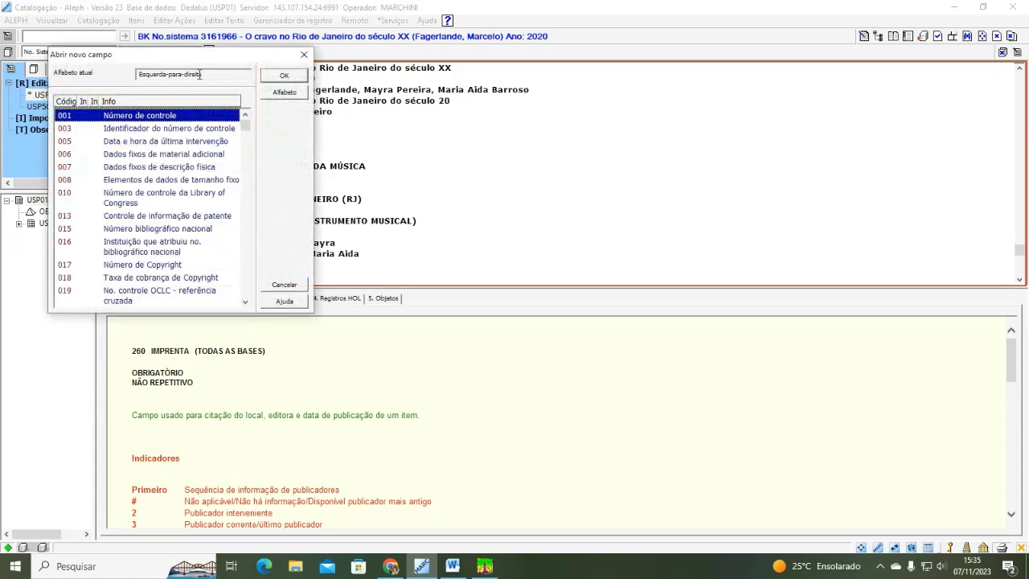
text(600)
click(245, 302)
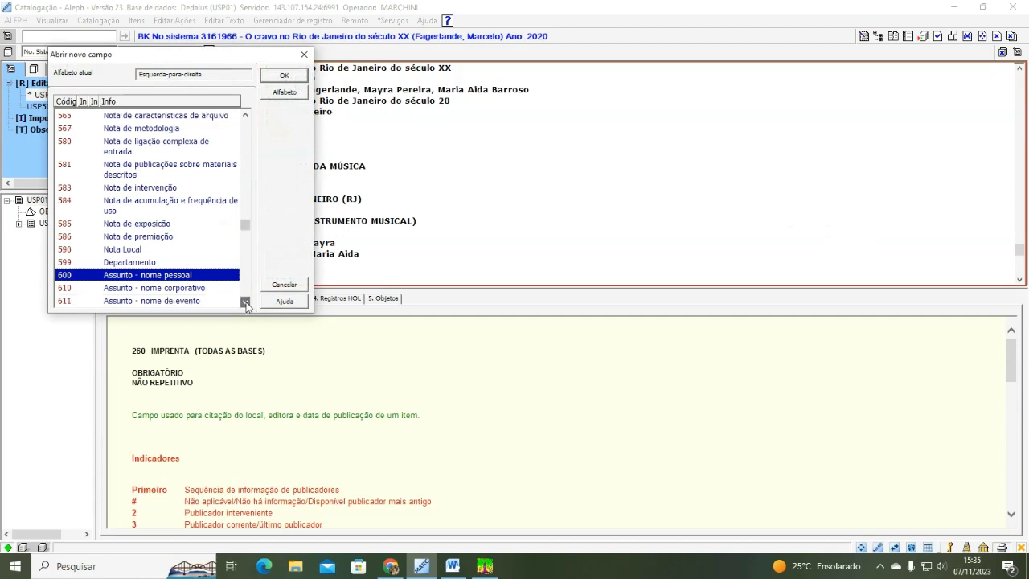
click(245, 302)
click(245, 303)
click(245, 302)
click(245, 303)
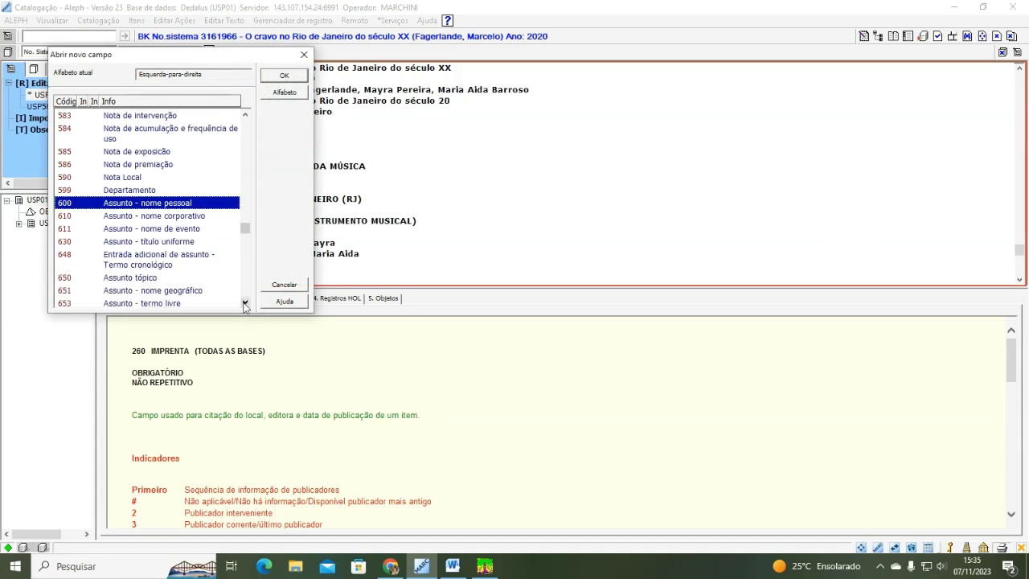
double_click(157, 278)
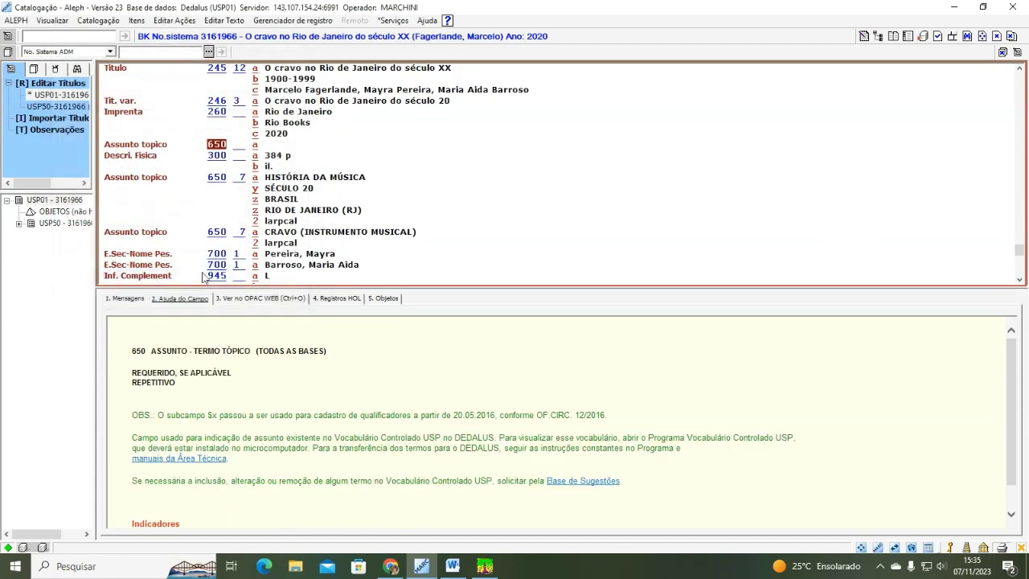
- Enter "HISTÓRIA DA MÚSICA $$ySÉCULO 20 $$zBRASIL$$zRIO DE JANEIRO (RJ) $$2larpcal" in subfield a of the new field 650
click(269, 145)
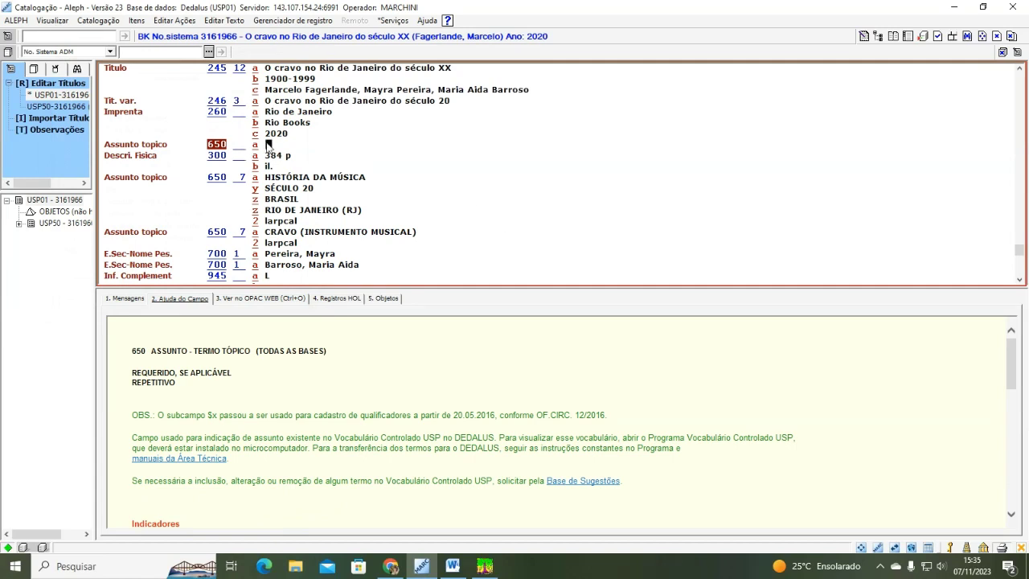
text(HISTÓRIA DA MÚSICA $$ySÉCULO 20 $$zBRASIL$$zRIO DE JANEIRO (RJ) $$2larpcal)
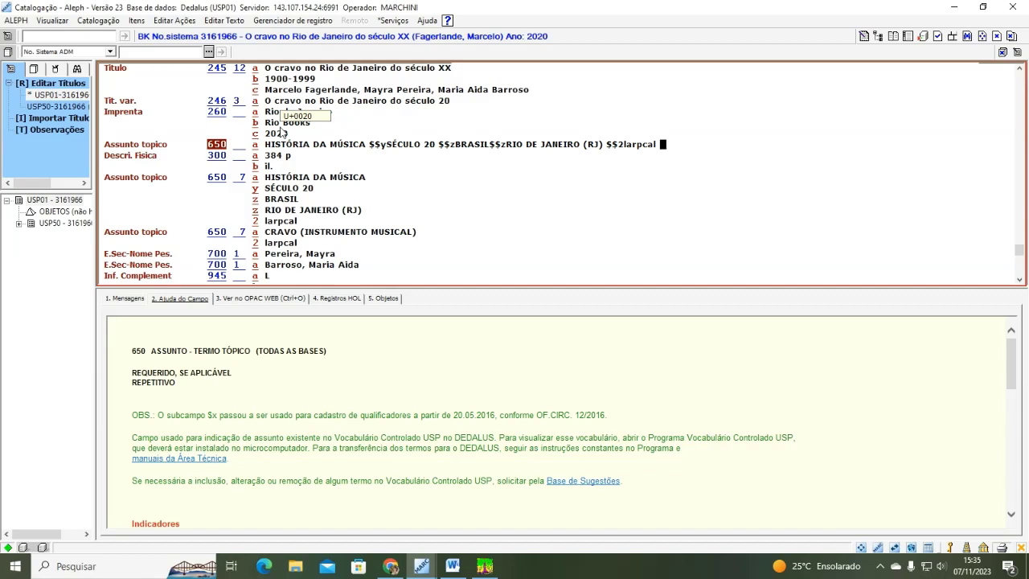
- Recheck the subject string in Vocabulário USP, then delete the extra field 650 above the physical description
click(483, 569)
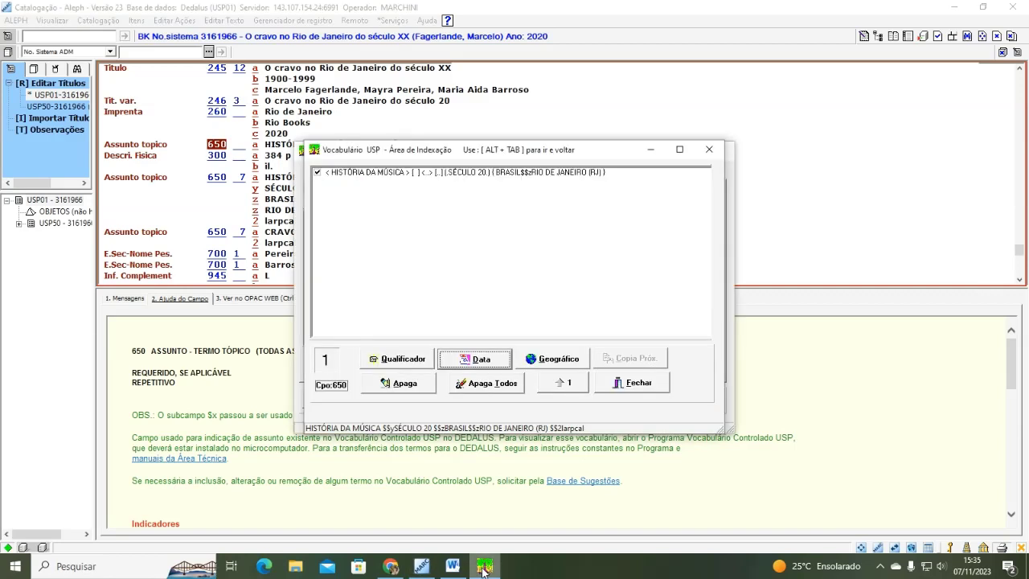
click(823, 147)
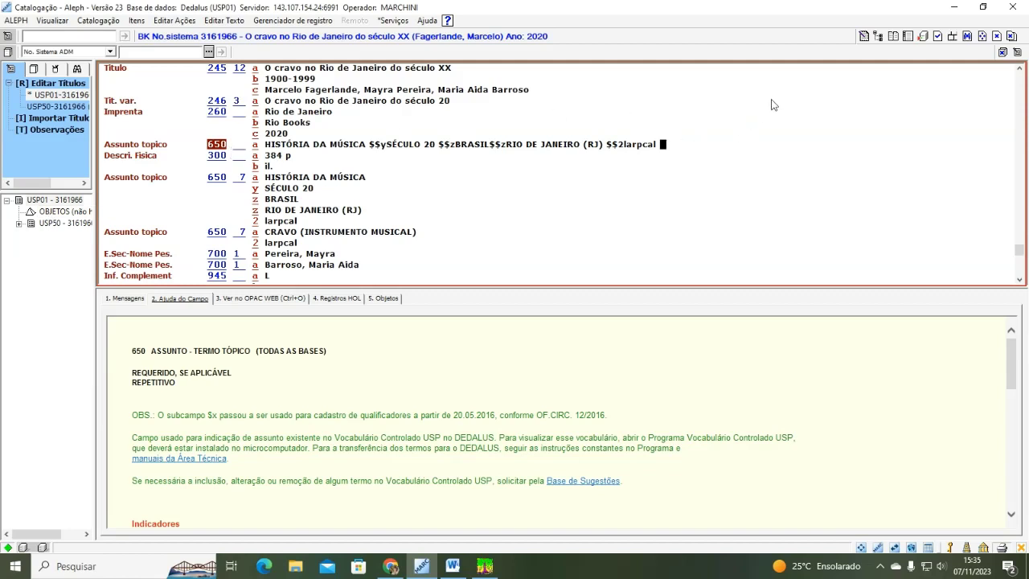
key(ctrl+F8)
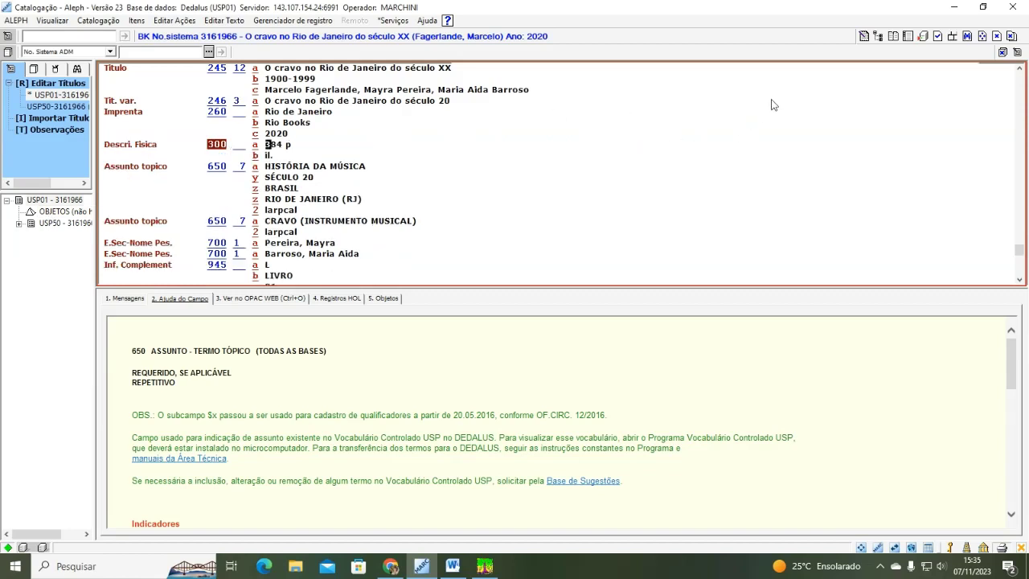
- Show the field help for fields 700 and 945, and consult the material-type heading list for field 945
scroll(584, 156, down, 1)
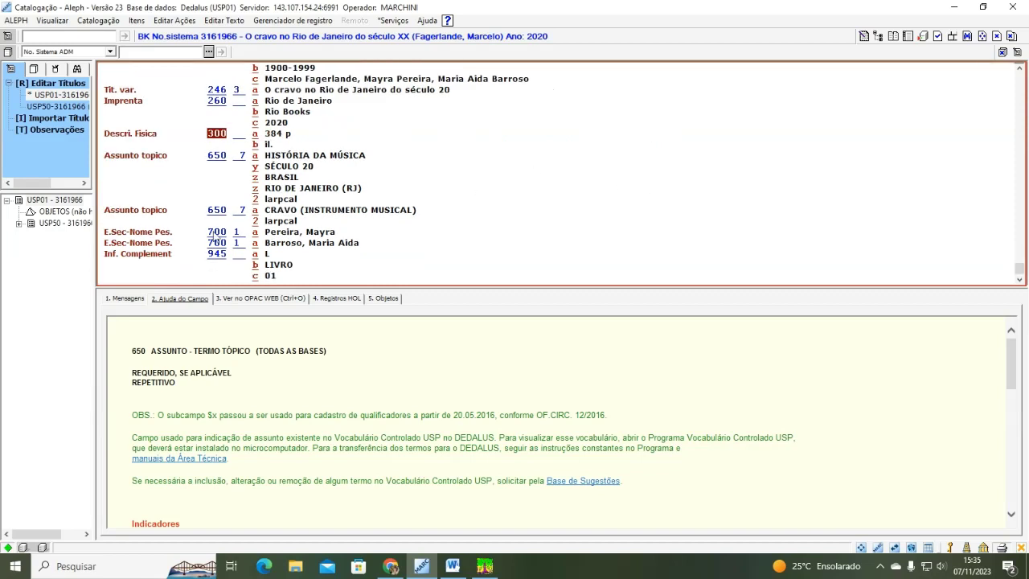
click(217, 233)
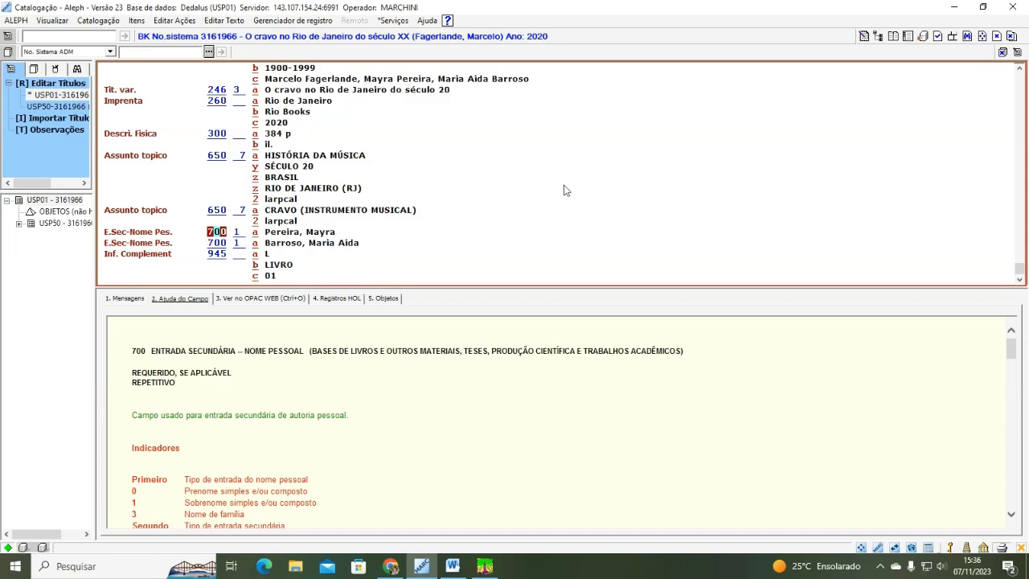
click(322, 257)
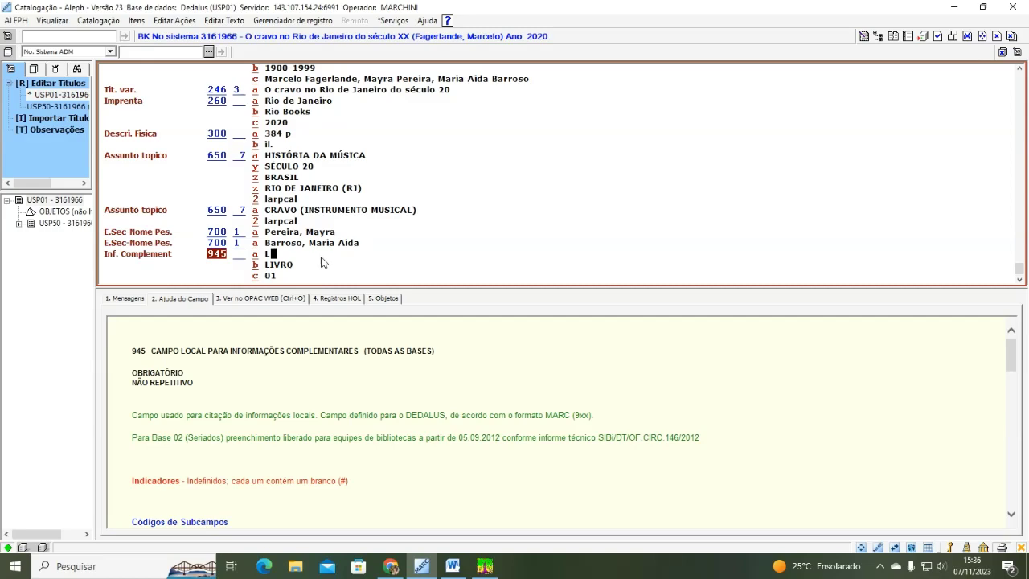
key(F3)
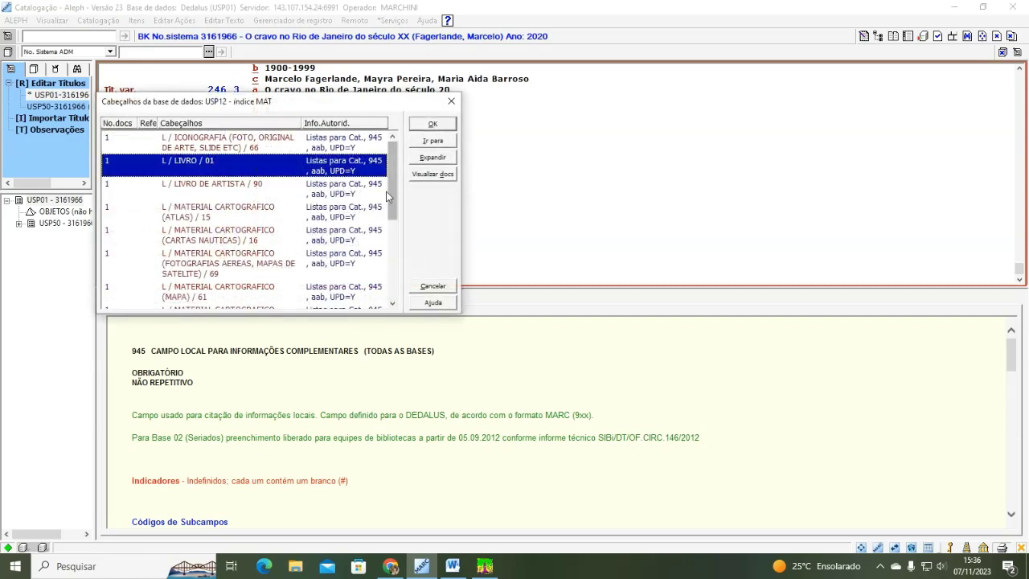
click(432, 286)
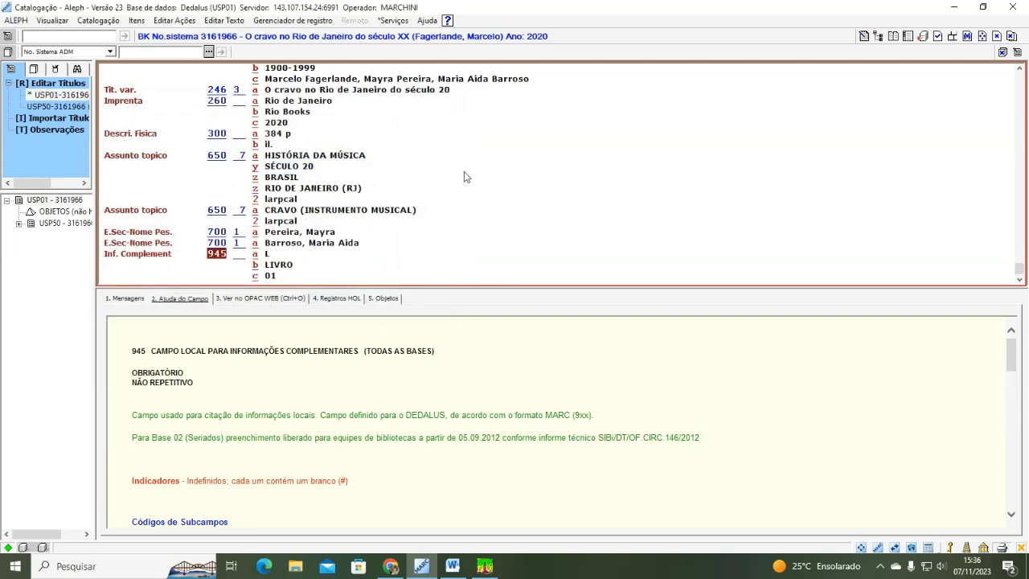
- Clear the second indicator of the 650 field containing CRAVO (INSTRUMENTO MUSICAL)
scroll(482, 188, up, 1)
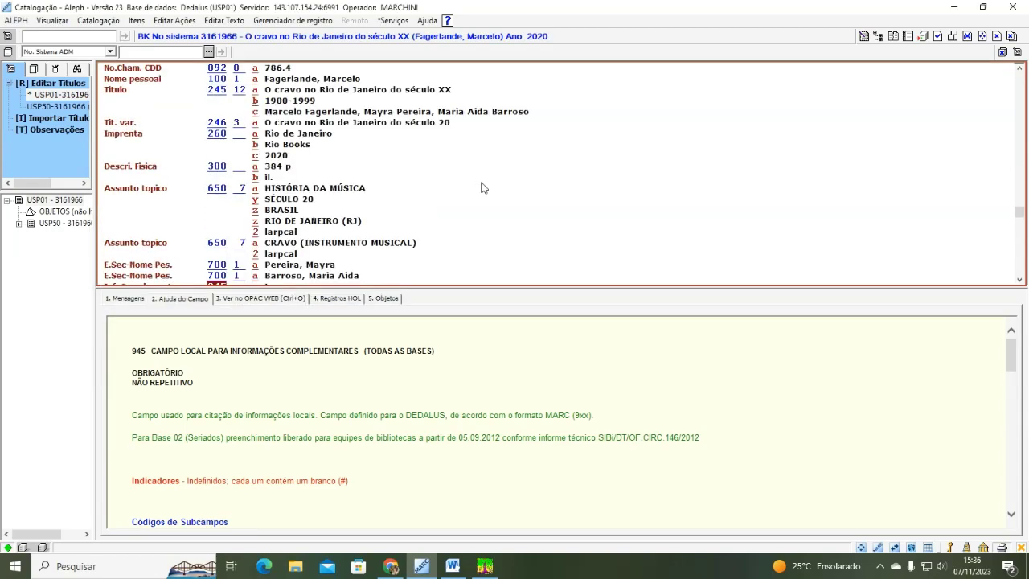
scroll(482, 187, up, 1)
scroll(481, 189, down, 2)
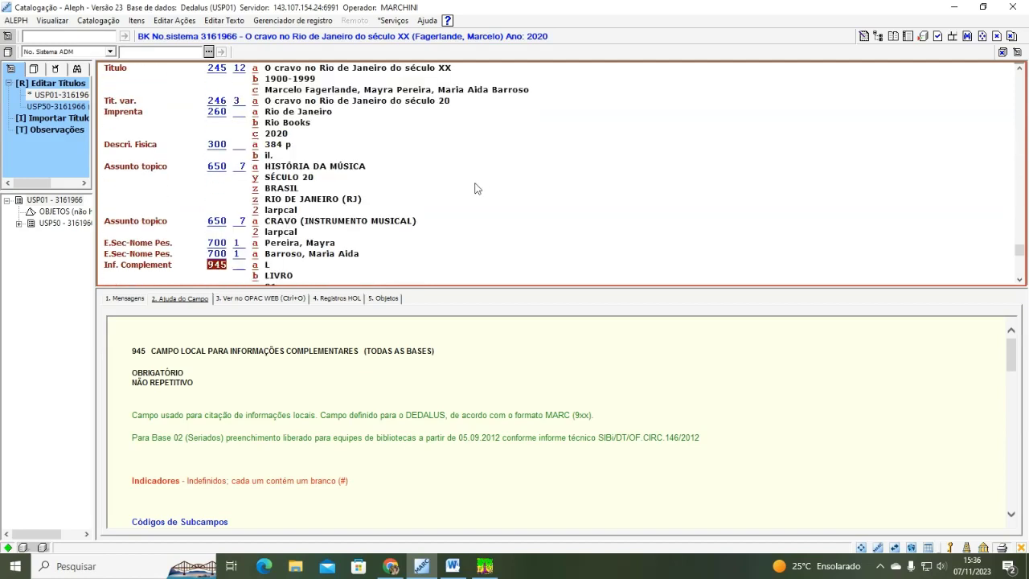
scroll(474, 188, down, 1)
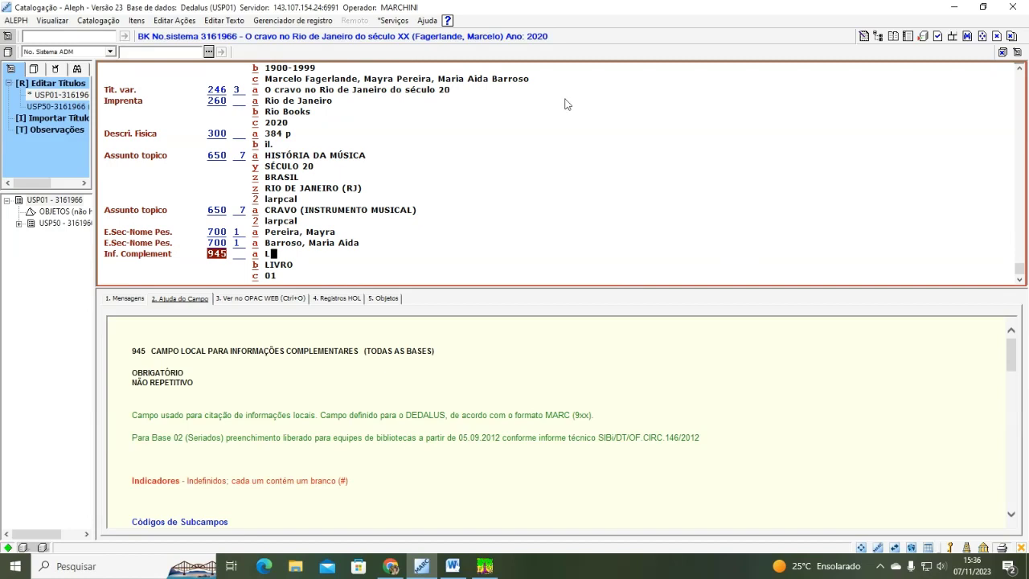
click(242, 209)
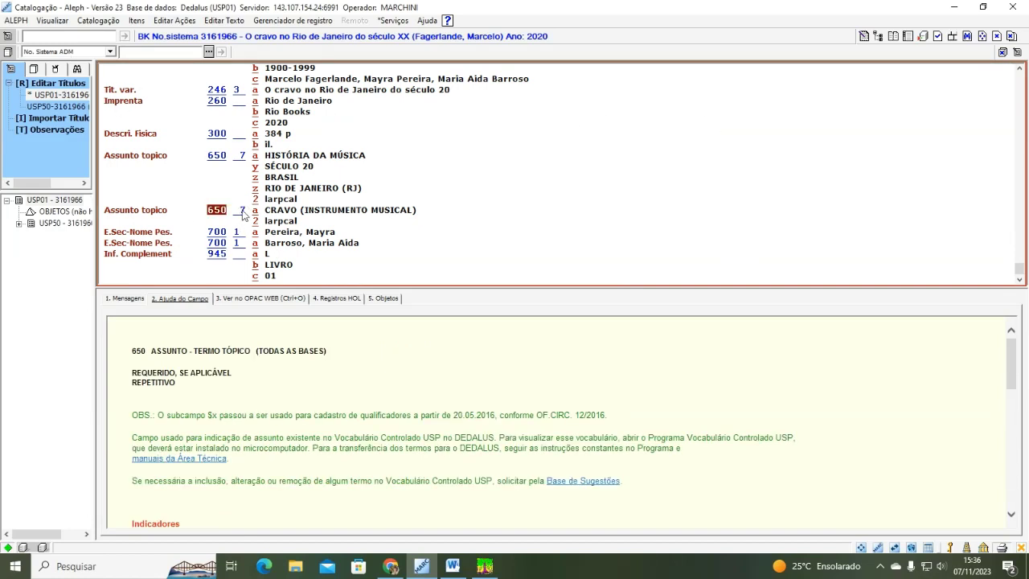
key(space)
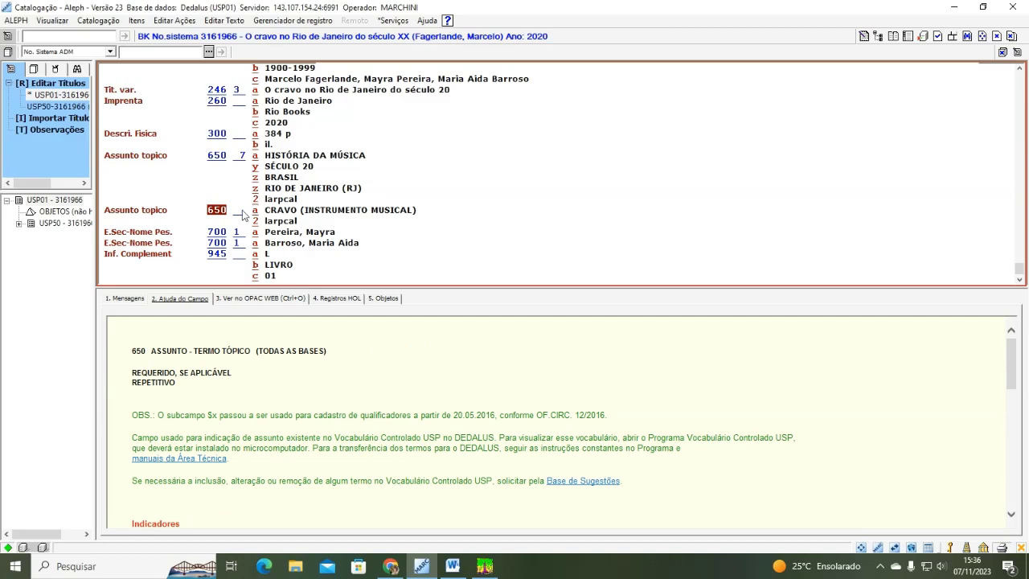
click(545, 212)
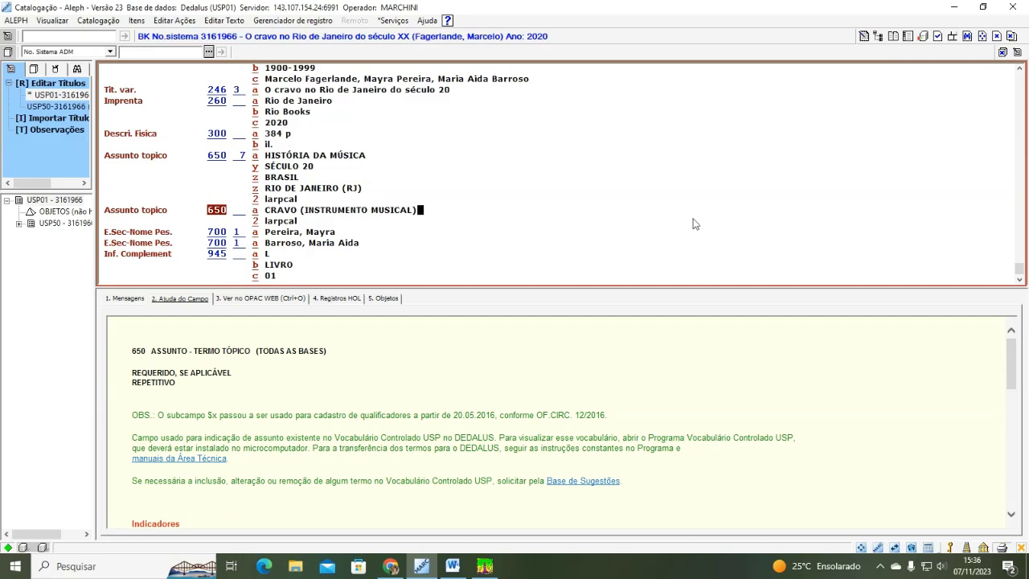
- Try to save the record to the server so that its fields are validated
scroll(438, 100, up, 5)
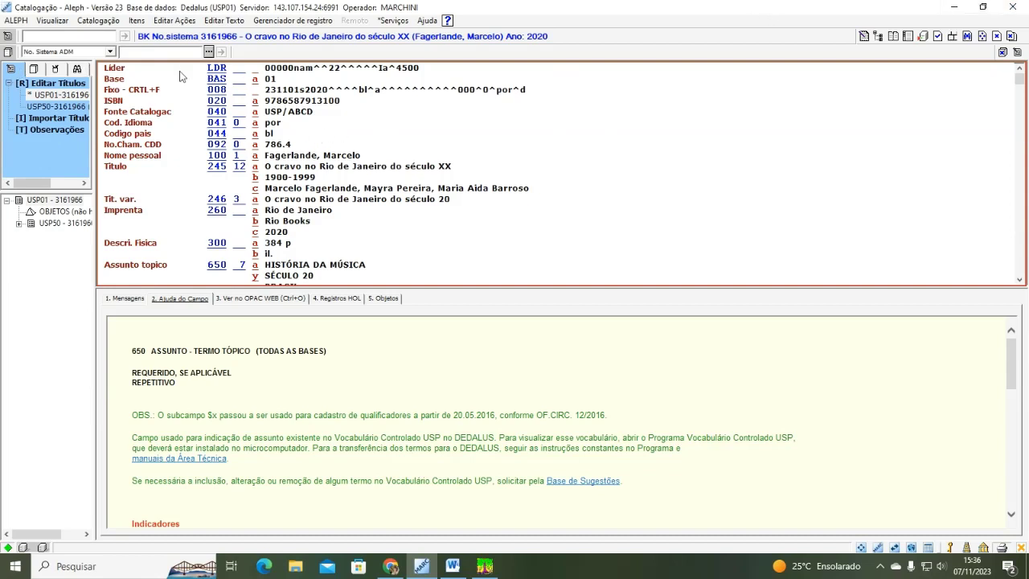
click(923, 37)
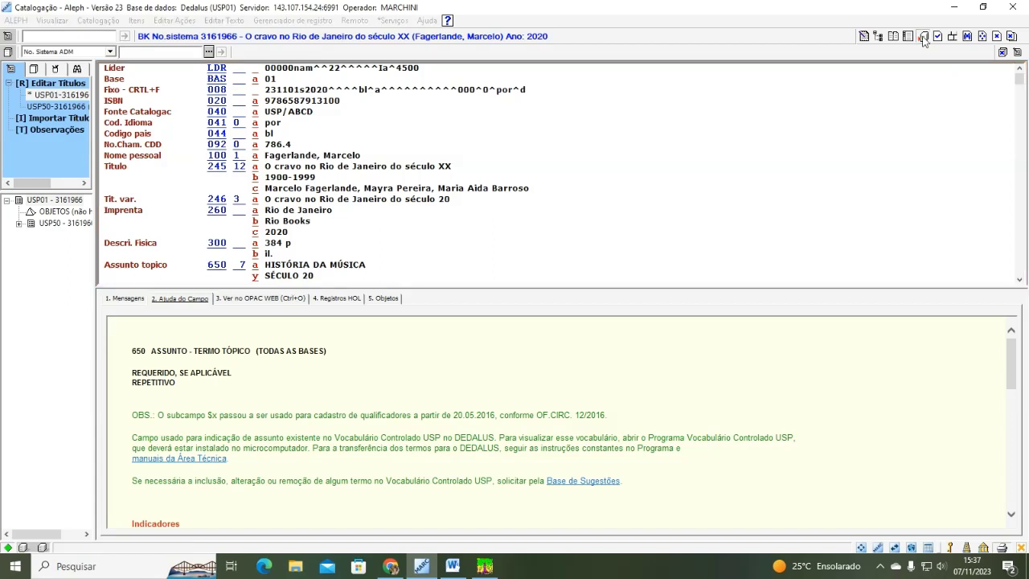
click(589, 252)
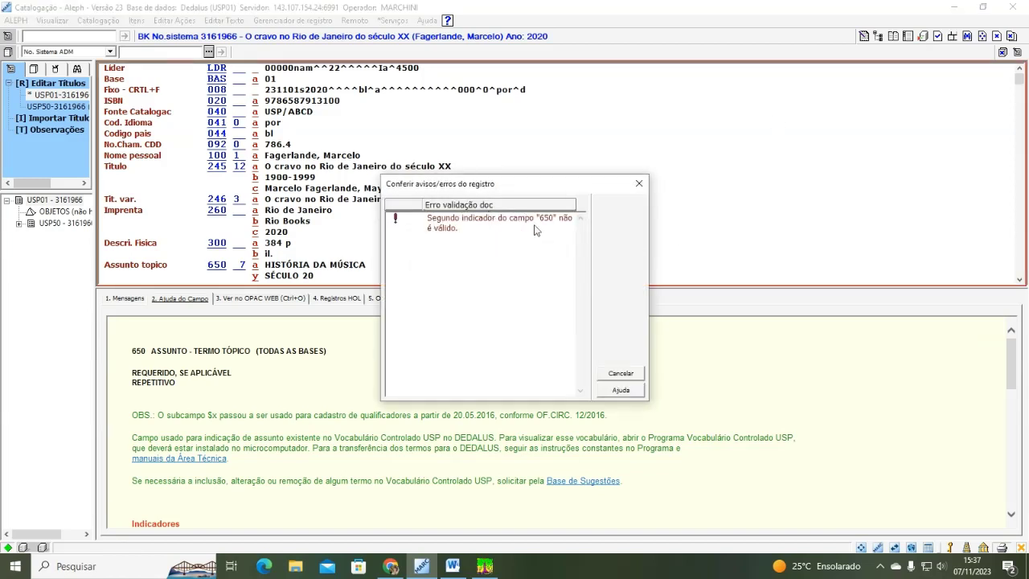
- Dismiss the validation error and set the second indicator of the 650 field containing CRAVO (INSTRUMENTO MUSICAL) to 7
click(621, 372)
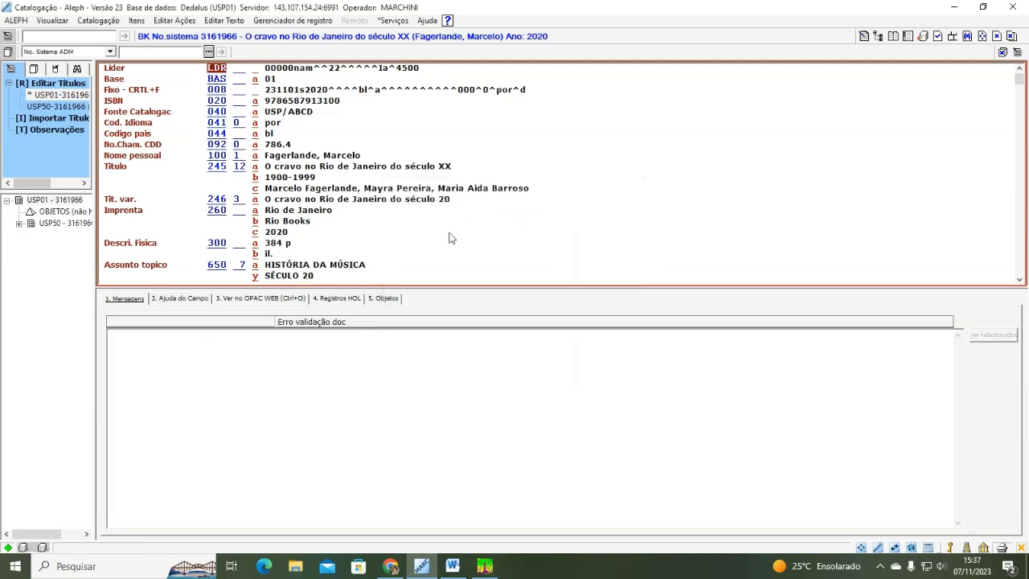
scroll(308, 230, down, 2)
scroll(308, 229, down, 6)
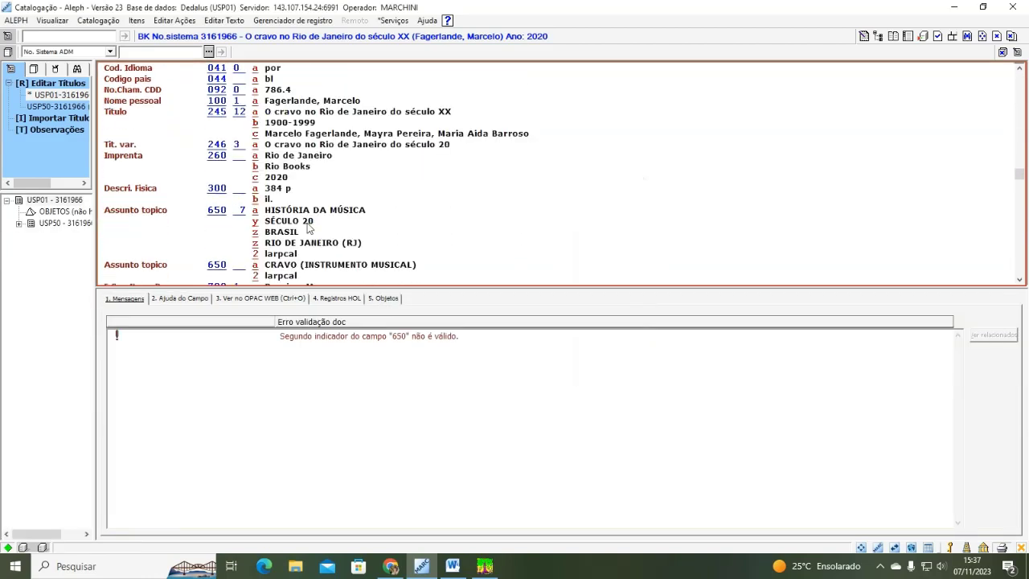
click(242, 236)
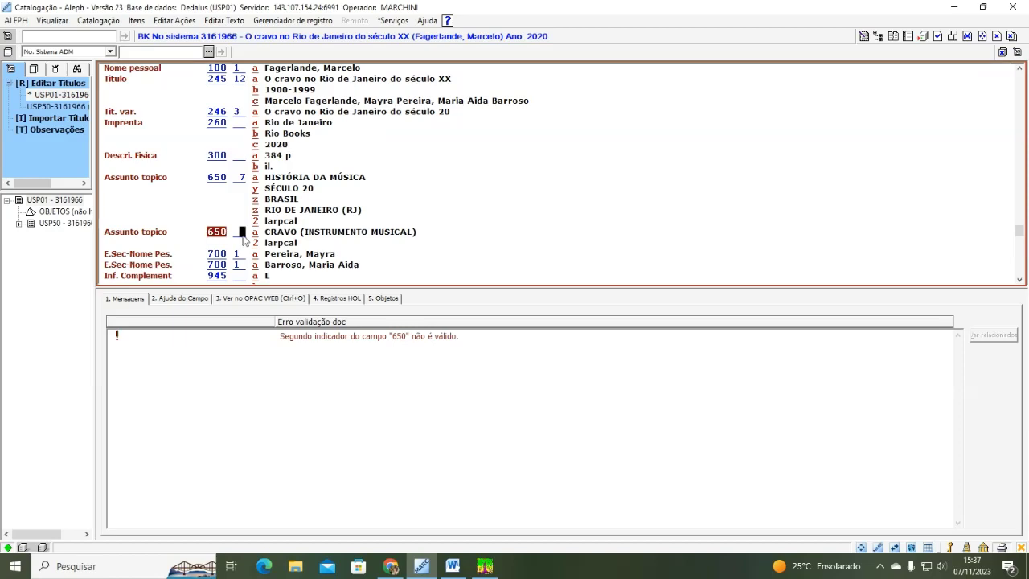
text(7)
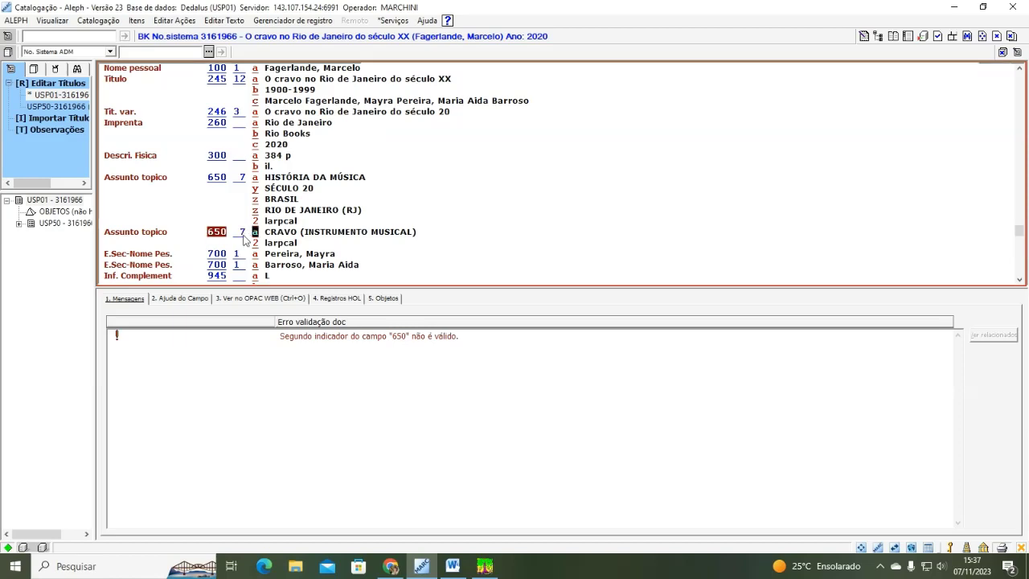
- Look over the corrected record and save it to the server in the USP01 database
click(580, 171)
scroll(584, 175, down, 1)
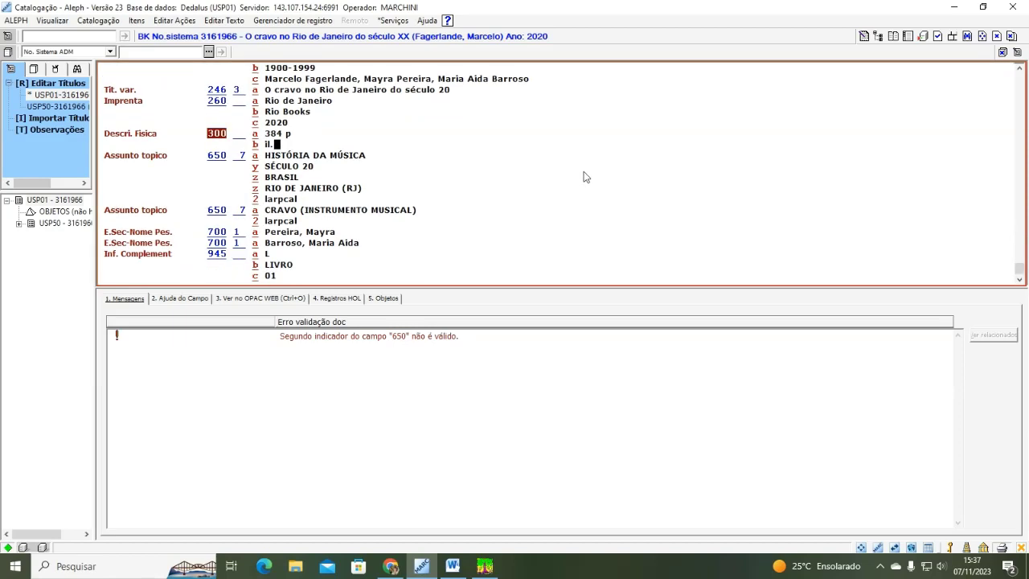
scroll(584, 174, up, 4)
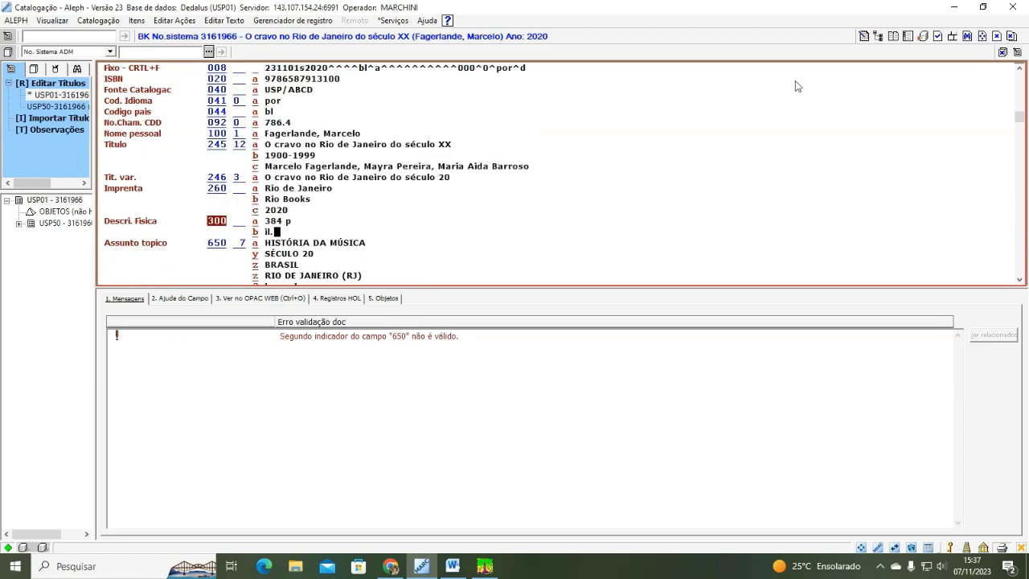
click(923, 37)
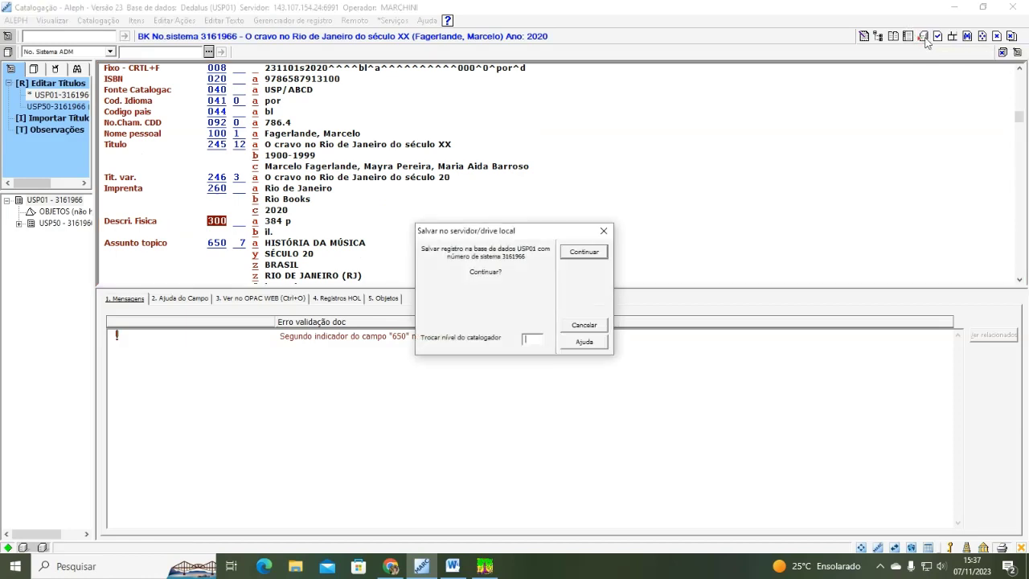
click(592, 252)
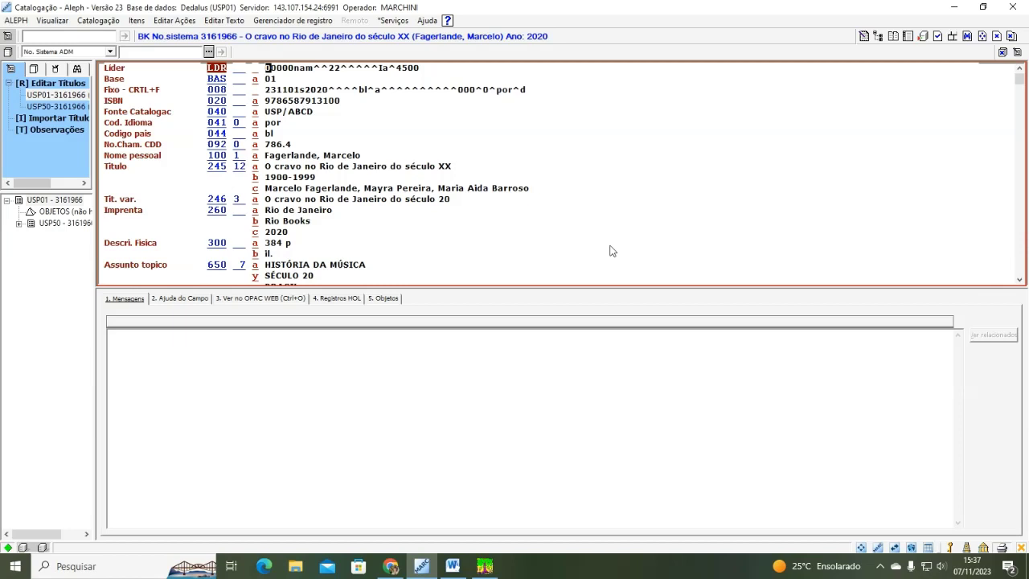
scroll(515, 120, down, 2)
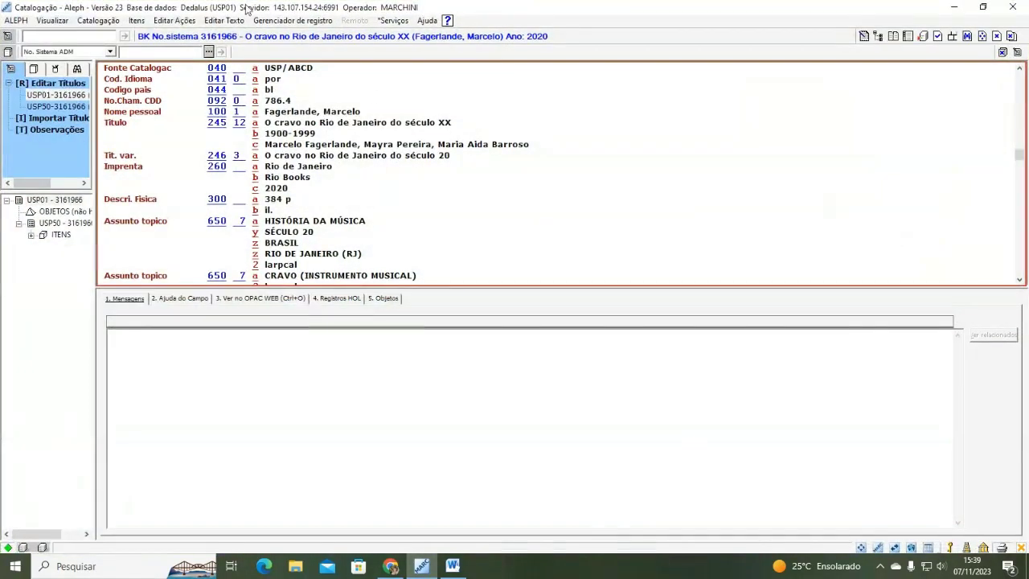
scroll(575, 89, down, 1)
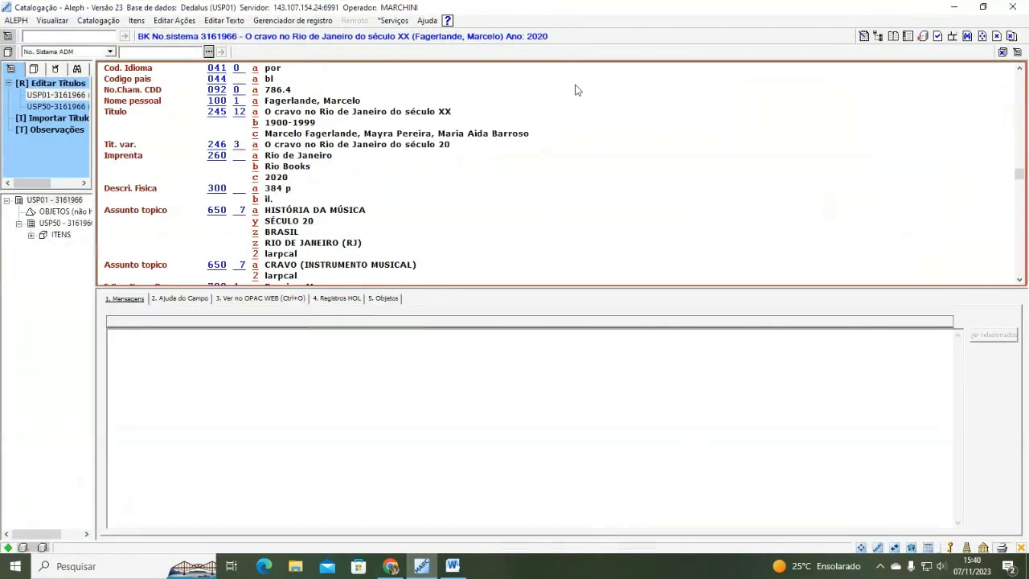
scroll(575, 90, up, 5)
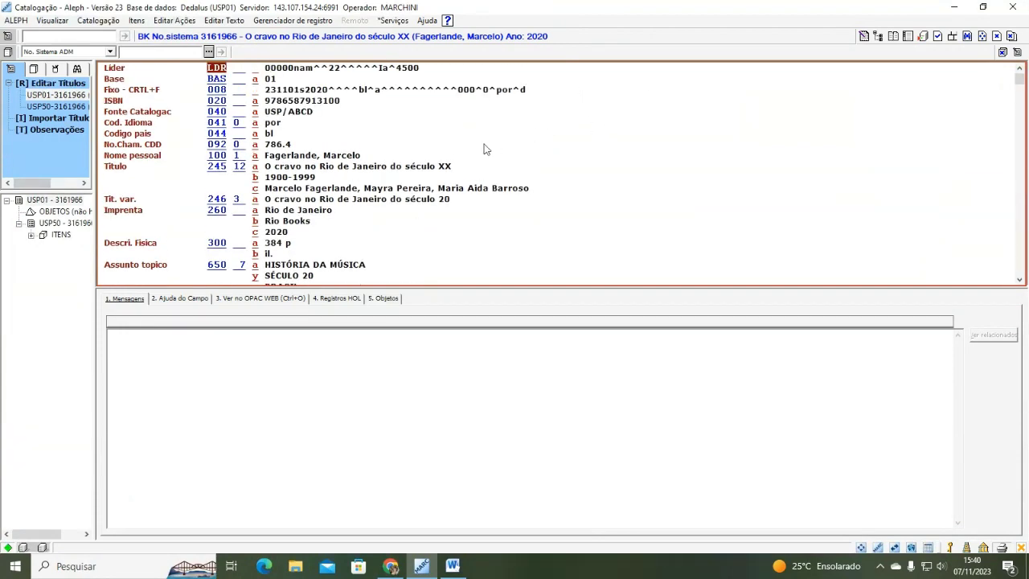
scroll(459, 178, down, 1)
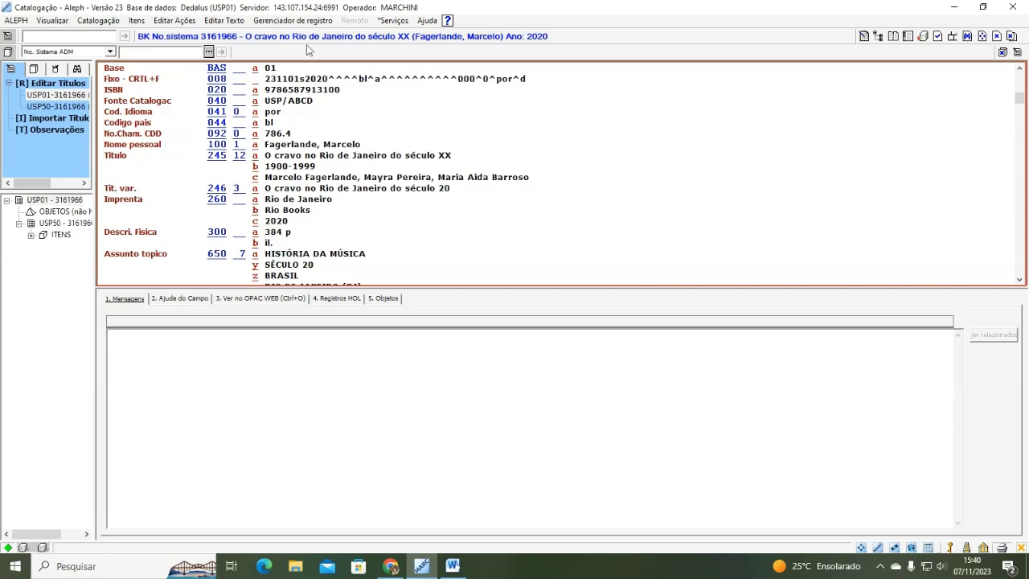
- Open the record's item, examine its barcode, status and location fields, and show the second page of general information with the accession data
double_click(60, 235)
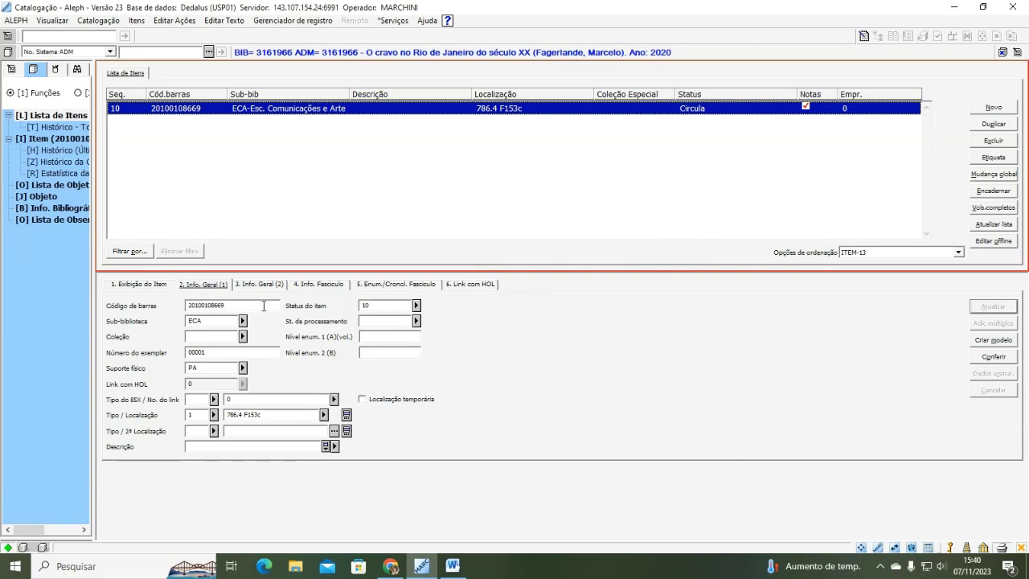
click(261, 303)
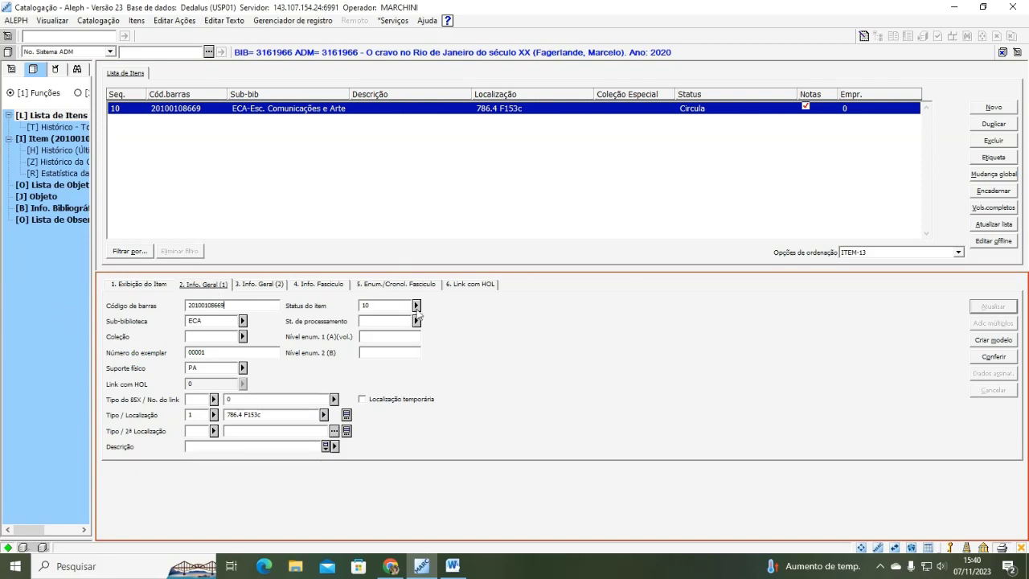
click(377, 308)
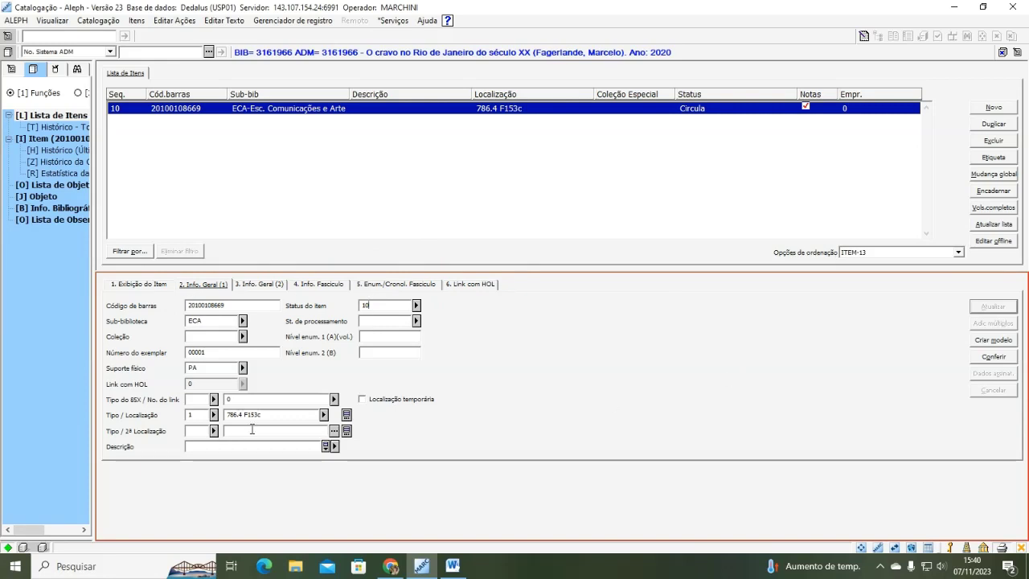
click(272, 412)
click(259, 284)
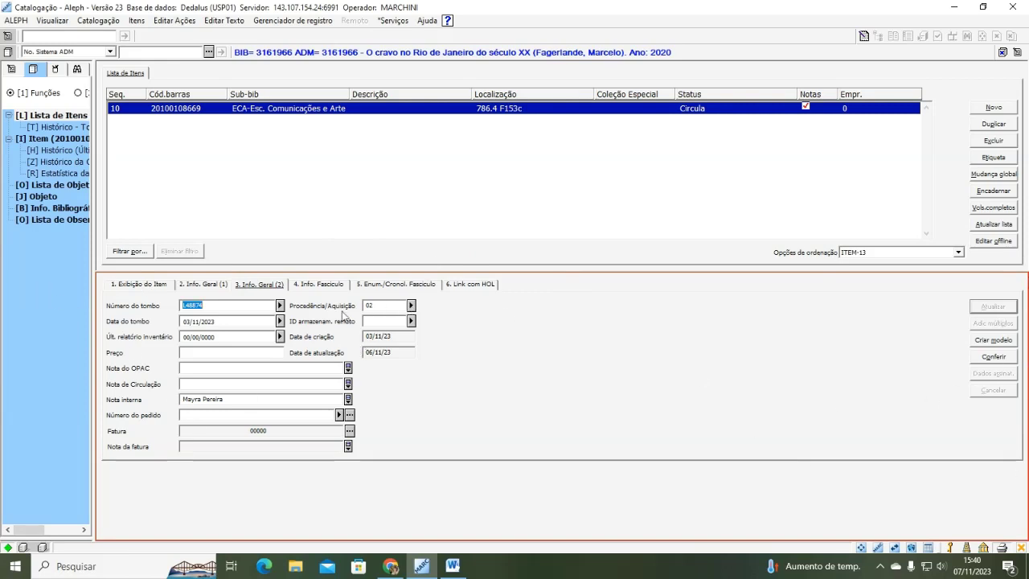
- Switch to Dedalus in Chrome, view the book's ECA-Esc. Comunicações e Arte holdings, and return to the item's first general information page in Aleph
click(392, 569)
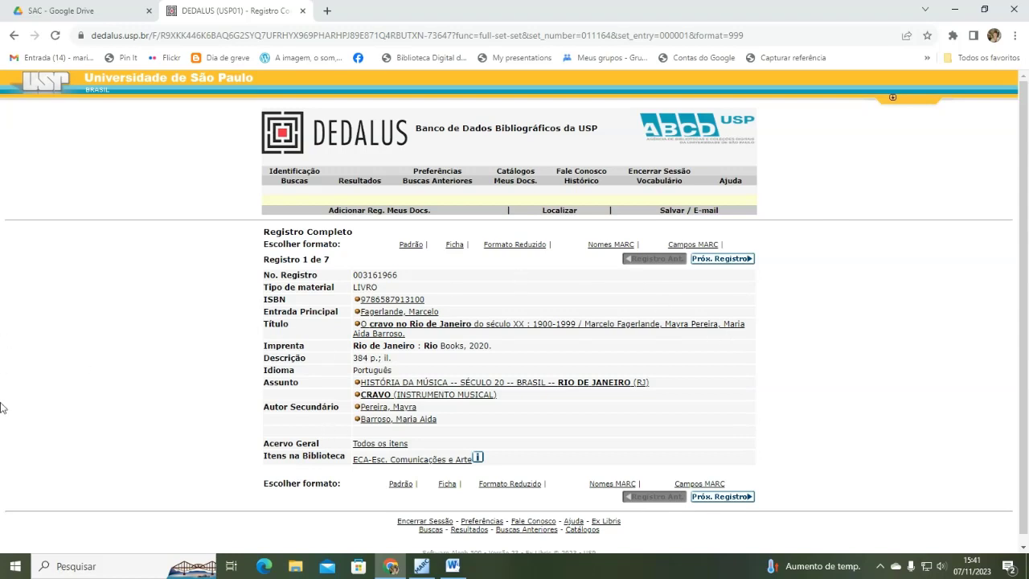
click(432, 467)
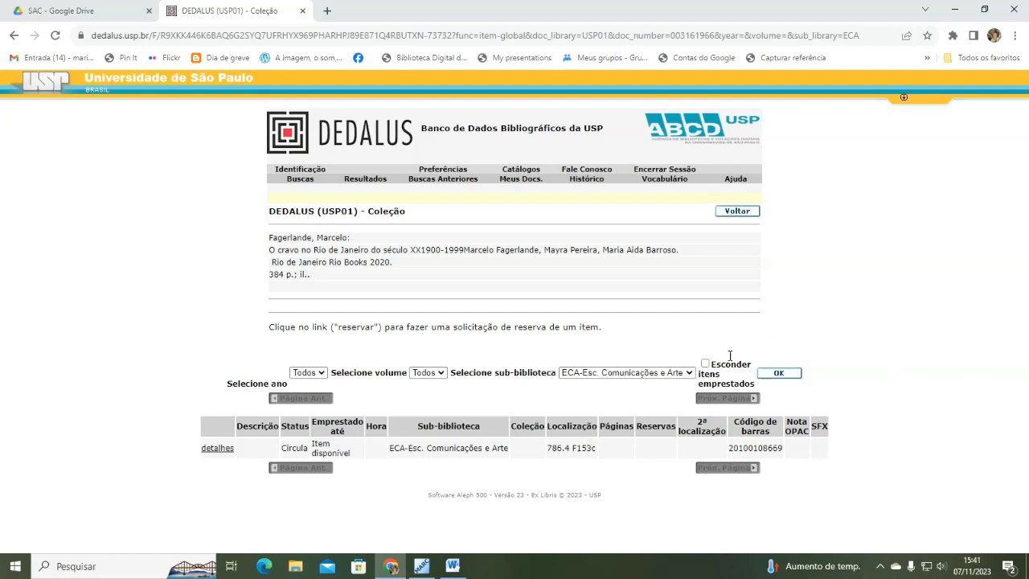
click(421, 568)
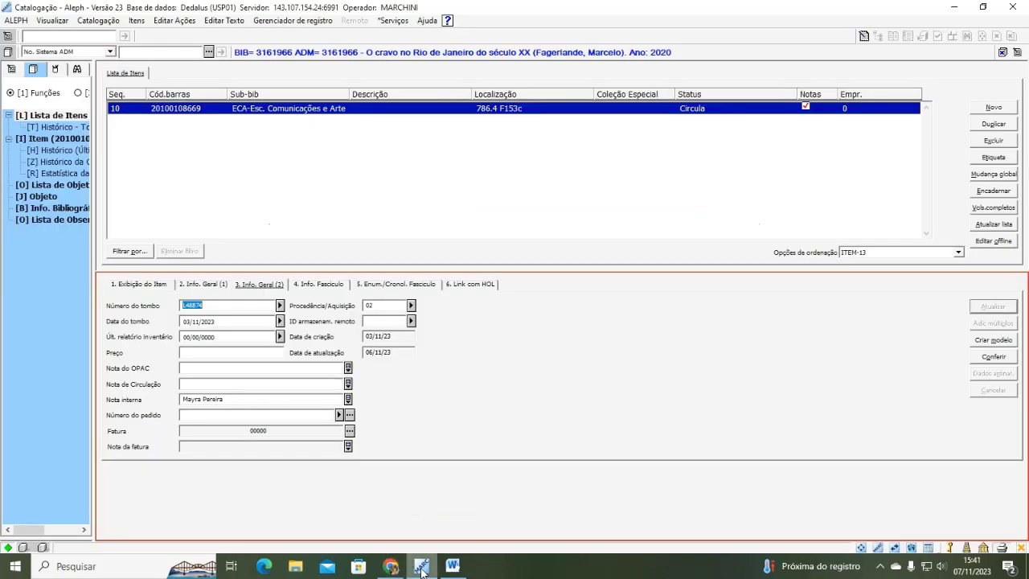
click(205, 285)
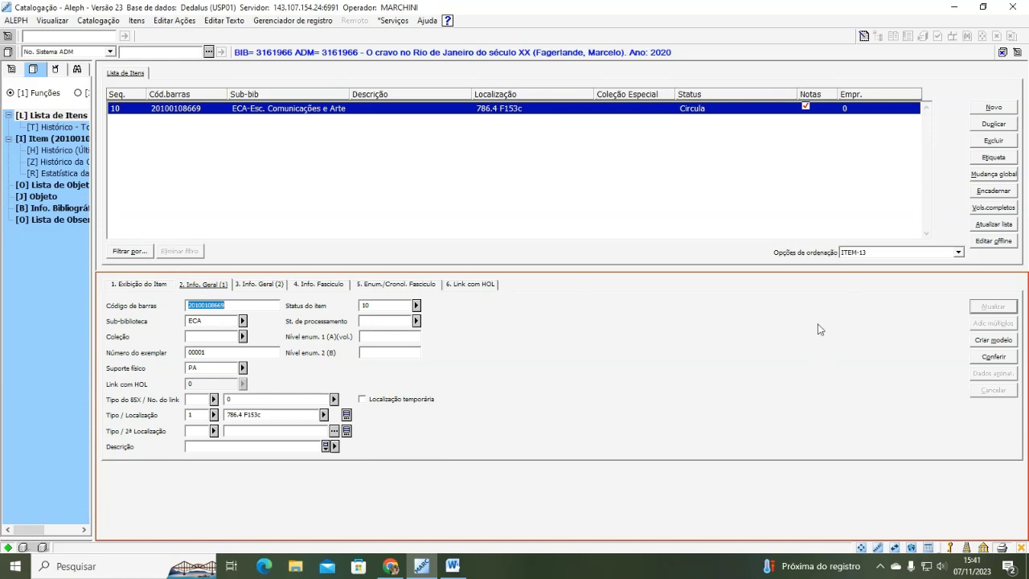